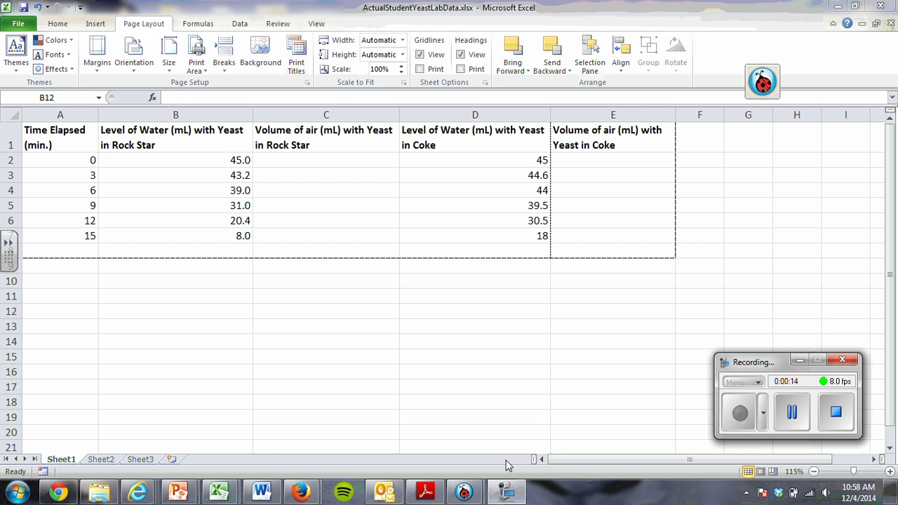
click(19, 494)
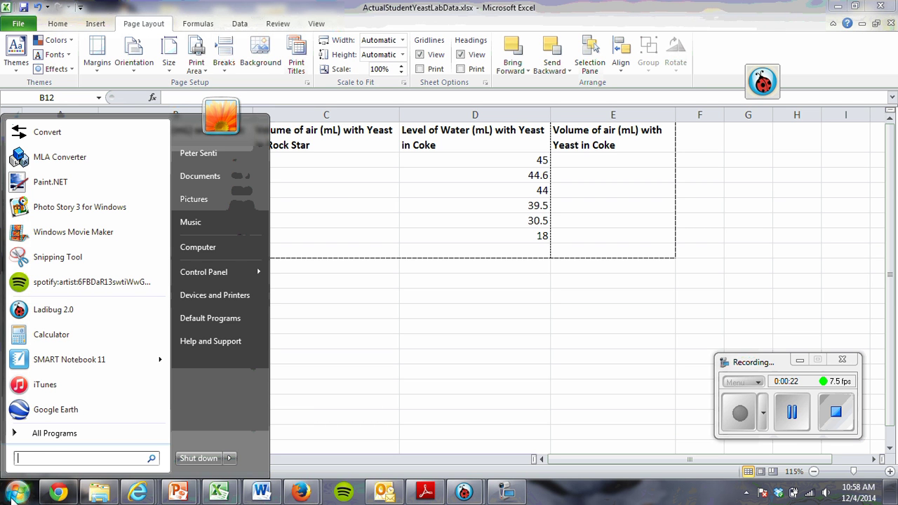
click(49, 435)
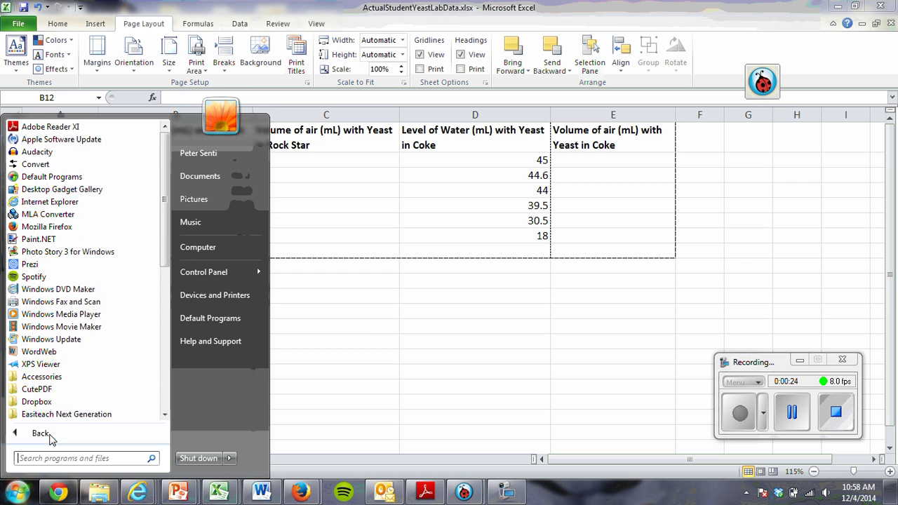
drag(169, 198, 166, 294)
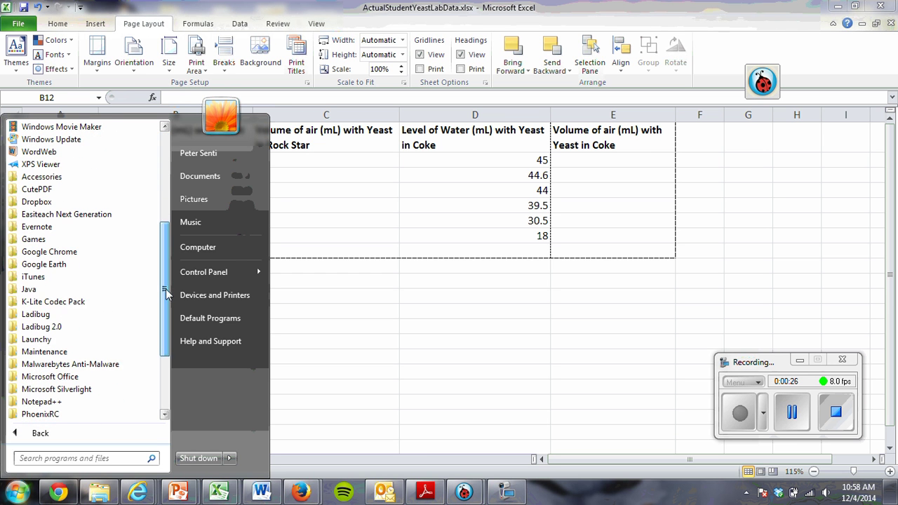
click(68, 380)
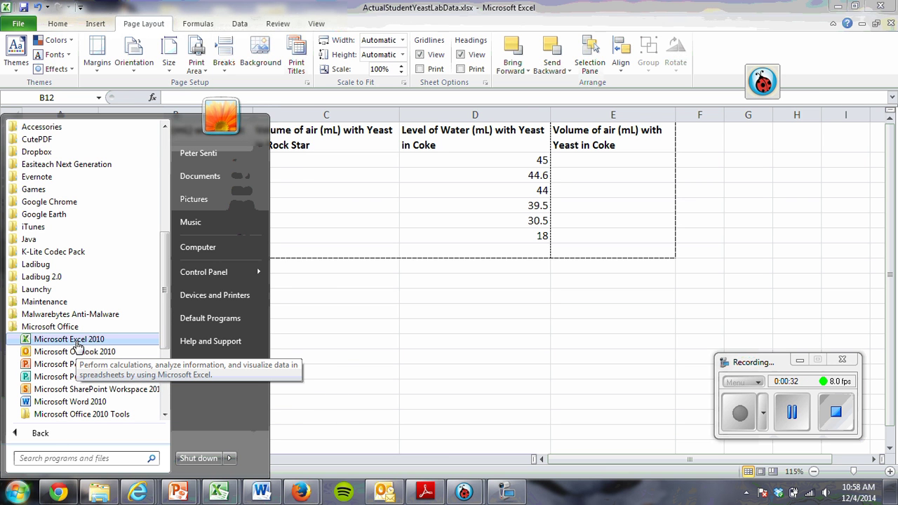
click(383, 367)
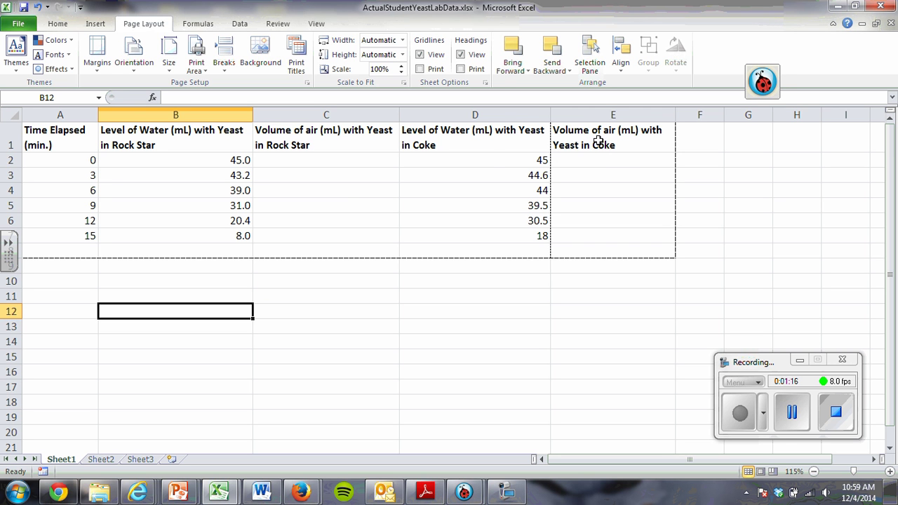
Enter the formula =45-B2 in C2 to calculate the first volume of air for Rock Star
click(307, 160)
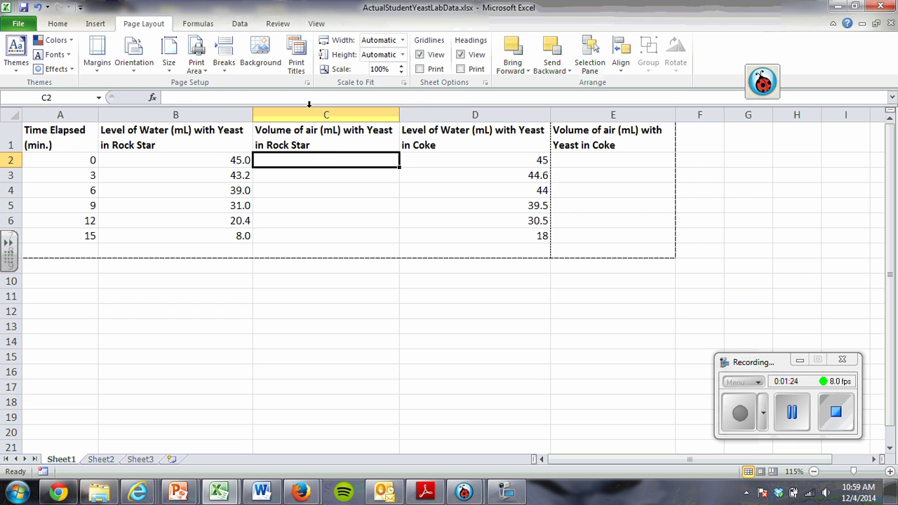
text(=)
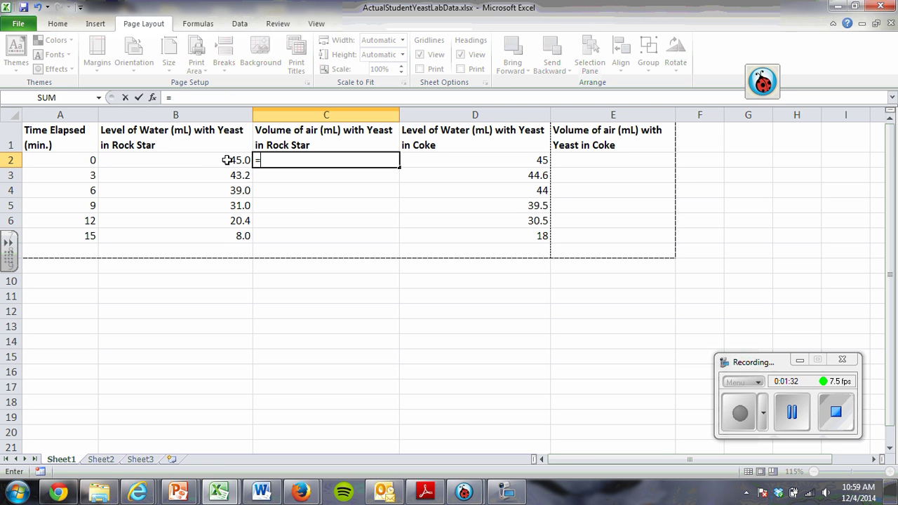
text(45-)
click(219, 160)
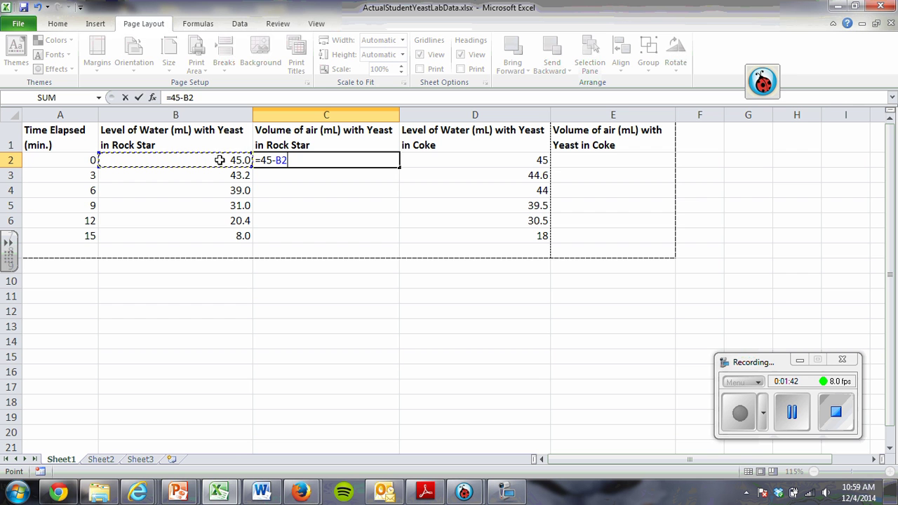
key(Return)
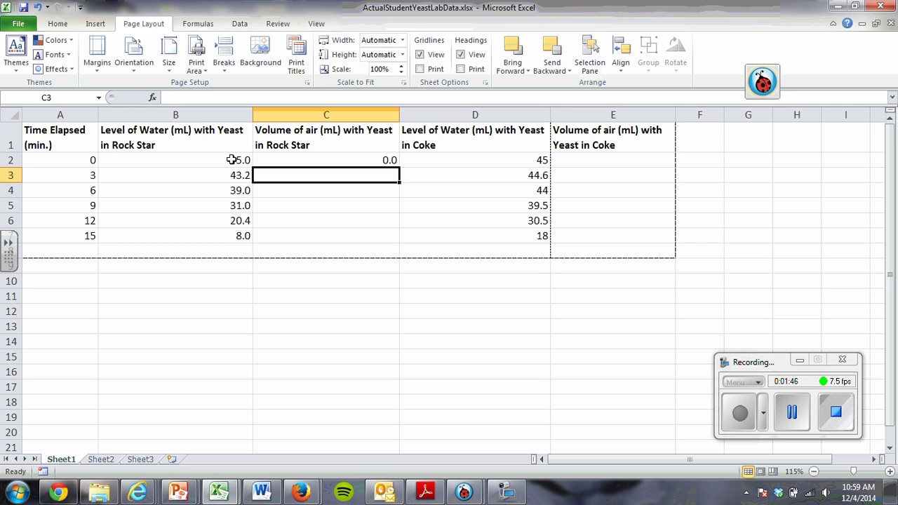
Fill the formula in C2 down through C7 for the remaining Rock Star air volumes
click(316, 160)
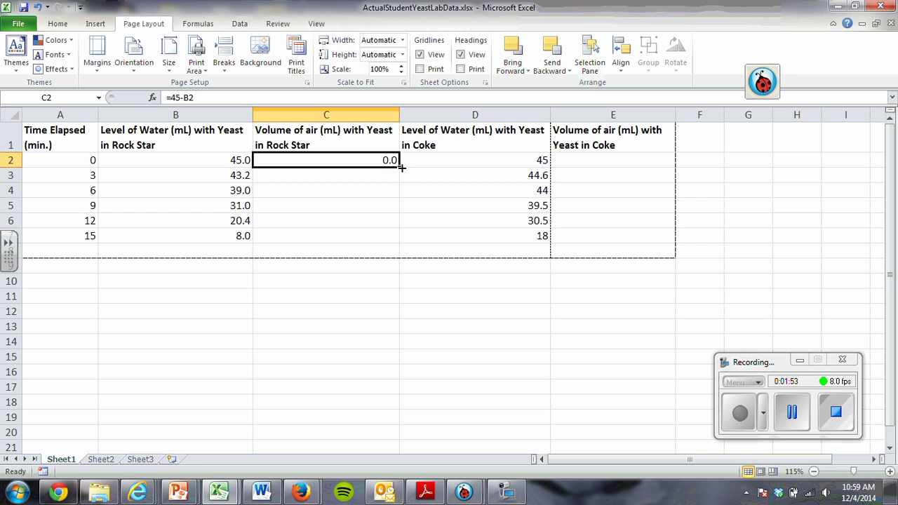
drag(401, 167, 384, 236)
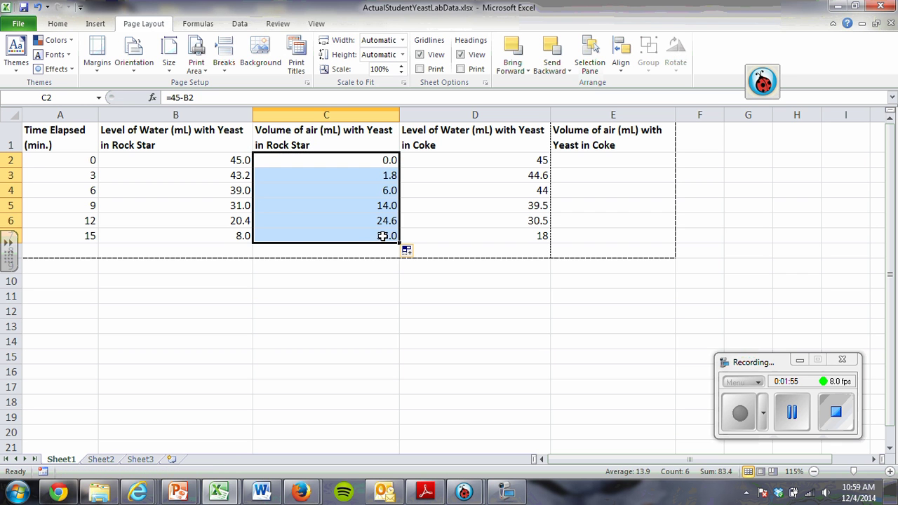
click(383, 266)
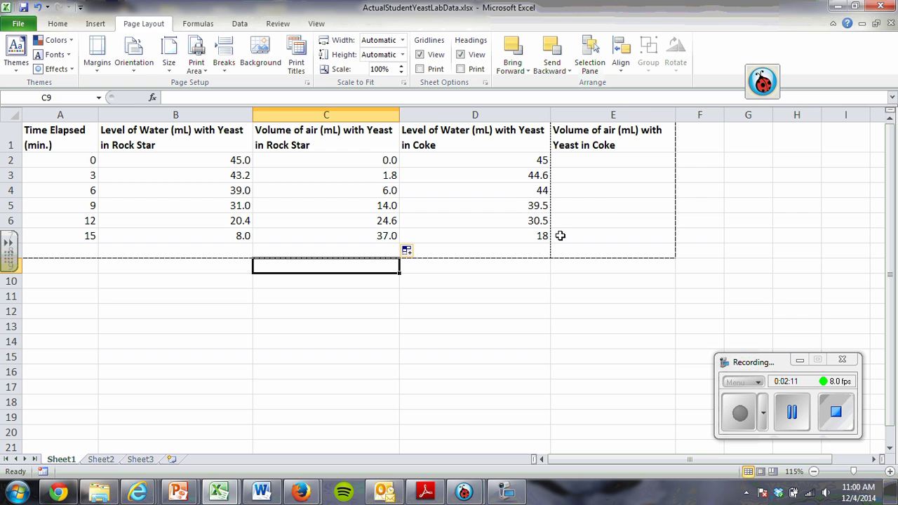
Enter the formula =45-D2 in E2 to calculate the first volume of air for Coke
click(592, 160)
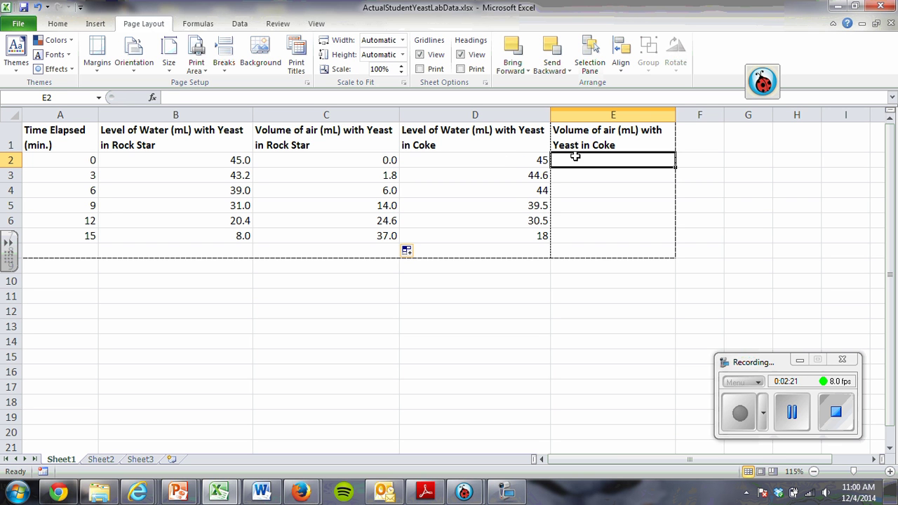
text(=)
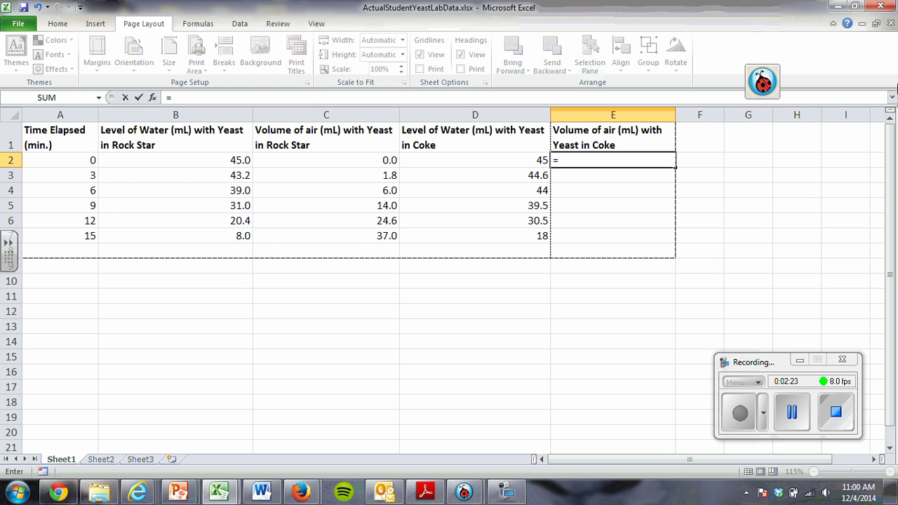
text(45-)
click(517, 161)
key(Return)
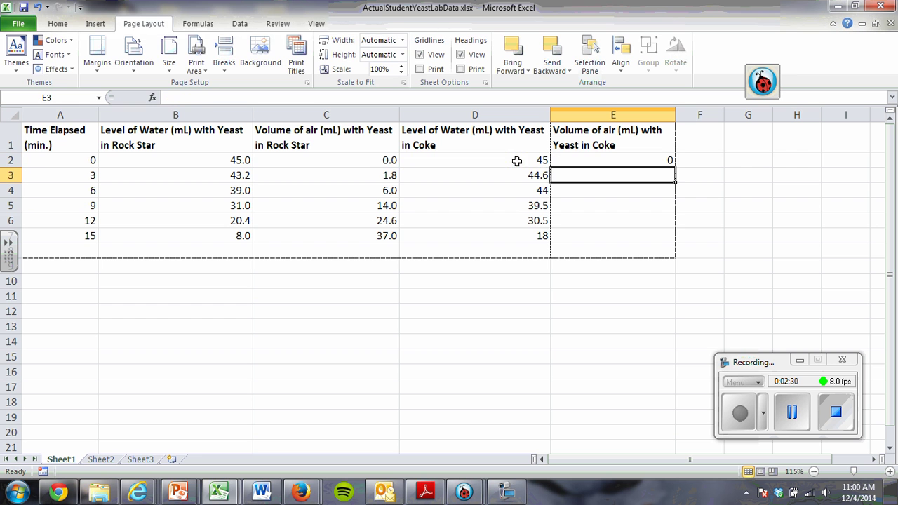
Fill the formula in E2 down through E7 for the remaining Coke air volumes
click(577, 158)
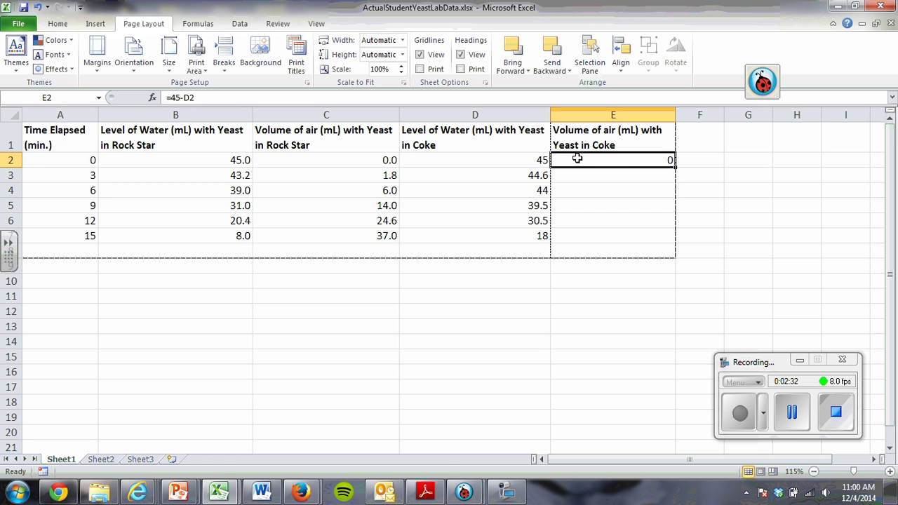
drag(674, 165, 673, 240)
click(637, 295)
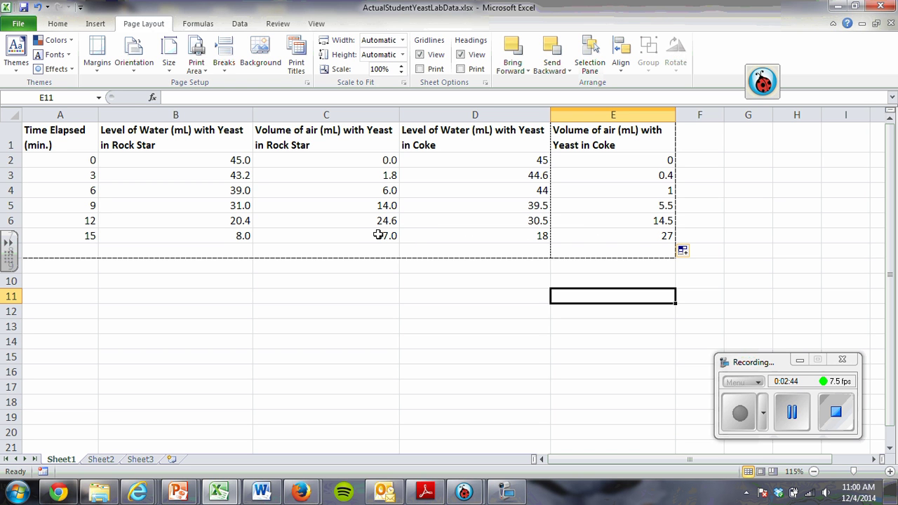
click(393, 330)
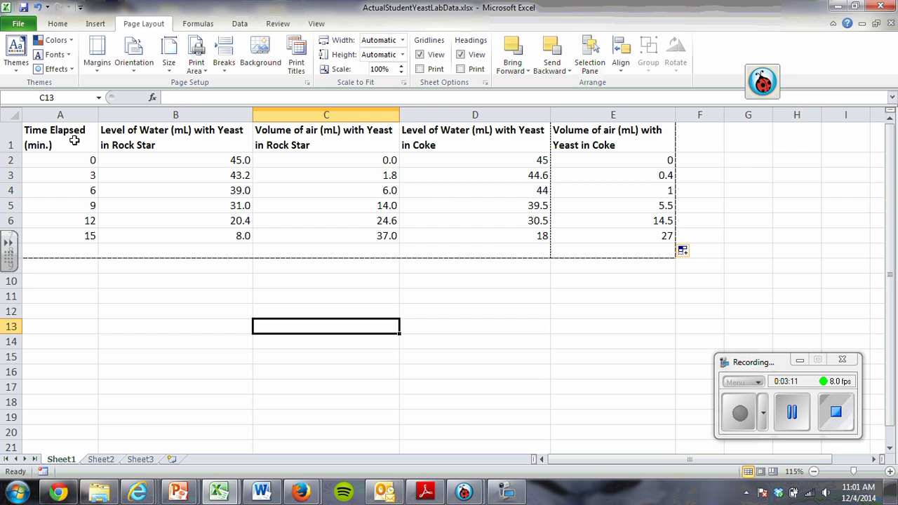
Copy the Time Elapsed column with its heading, A1:A7, to a new table starting at A13
drag(71, 138, 73, 238)
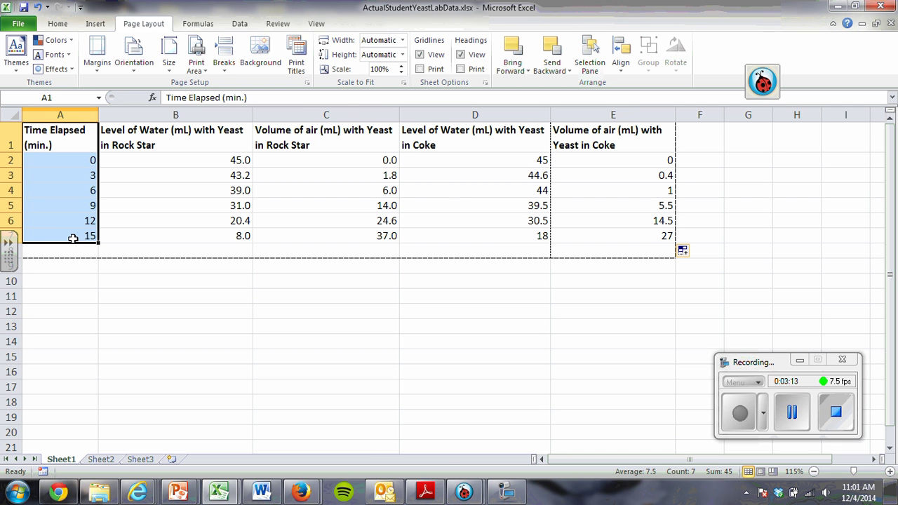
key(ctrl+c)
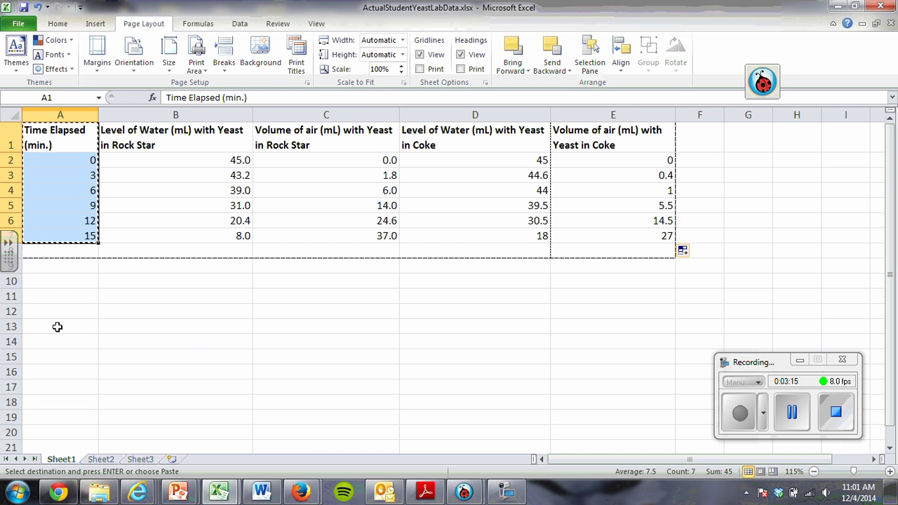
click(57, 327)
key(ctrl+v)
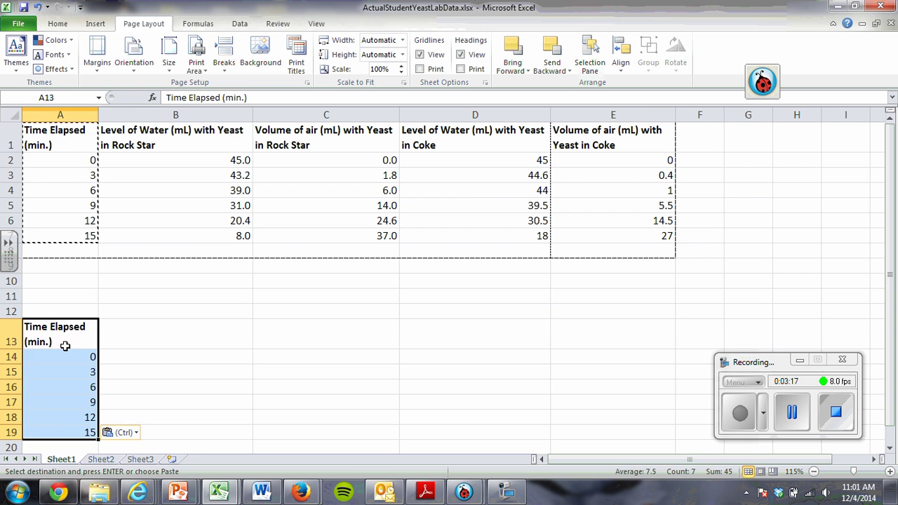
Copy the Rock Star volume of air column with its heading, C1:C7, to B13
click(128, 343)
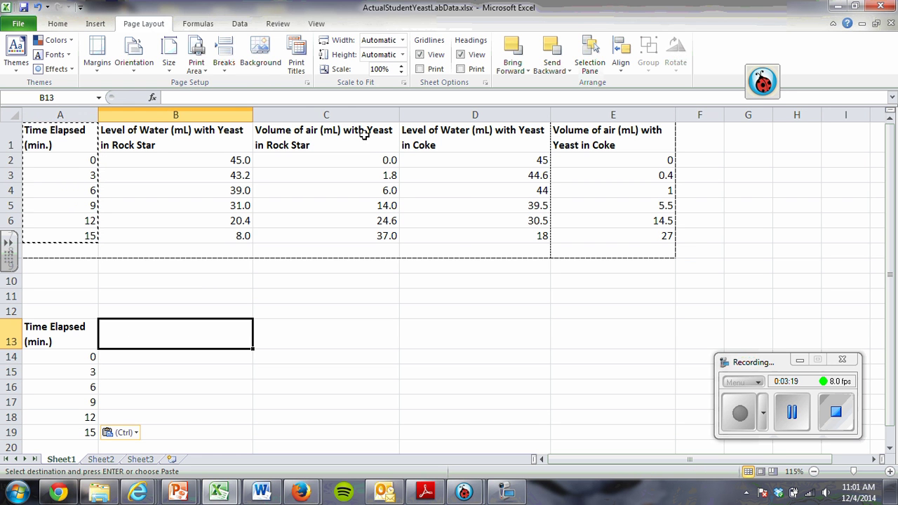
drag(350, 134, 353, 236)
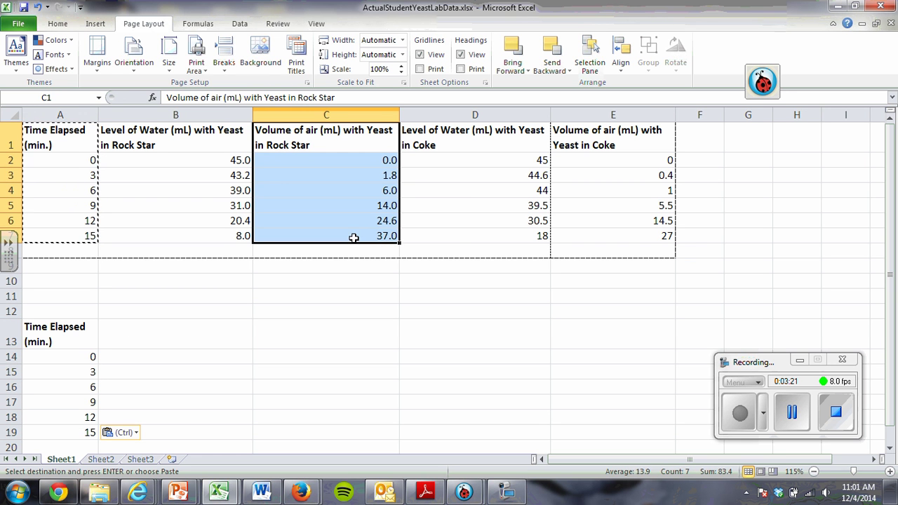
key(ctrl+c)
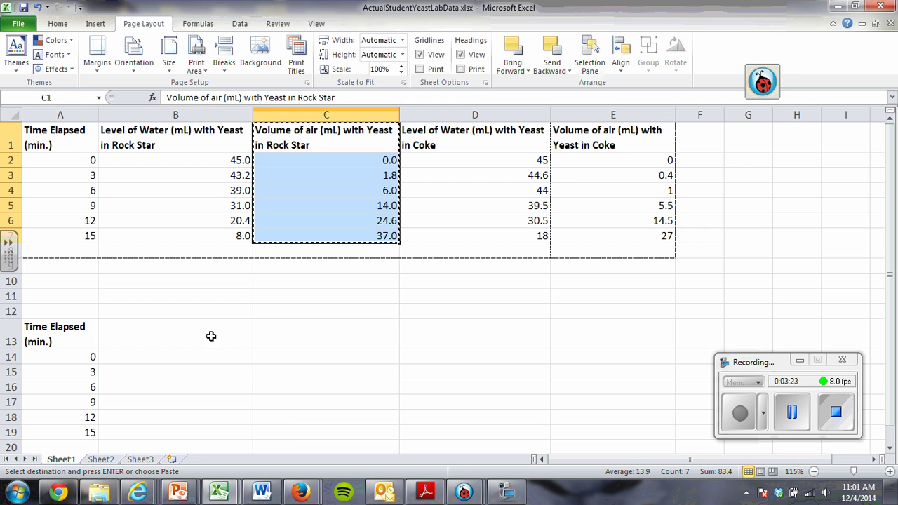
click(140, 334)
key(ctrl+v)
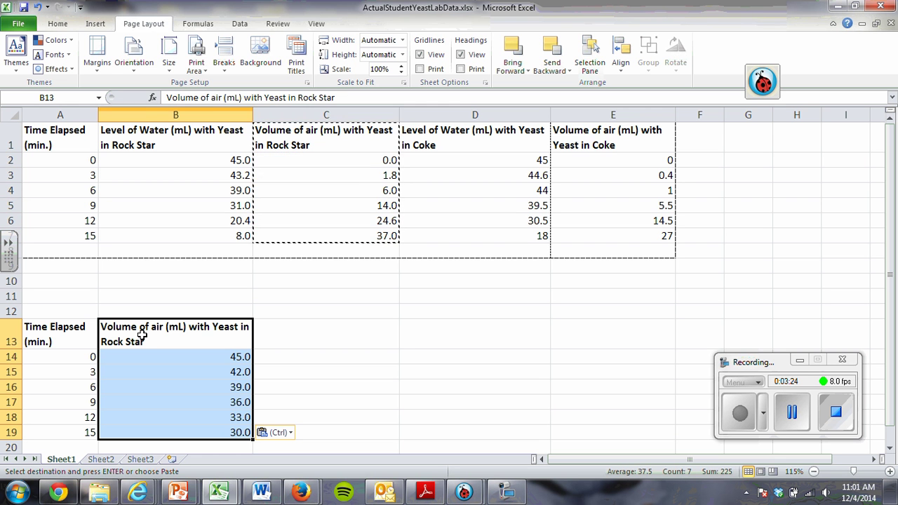
Copy the Coke volume of air column with its heading, E1:E7, to C13
click(614, 144)
drag(614, 142, 623, 234)
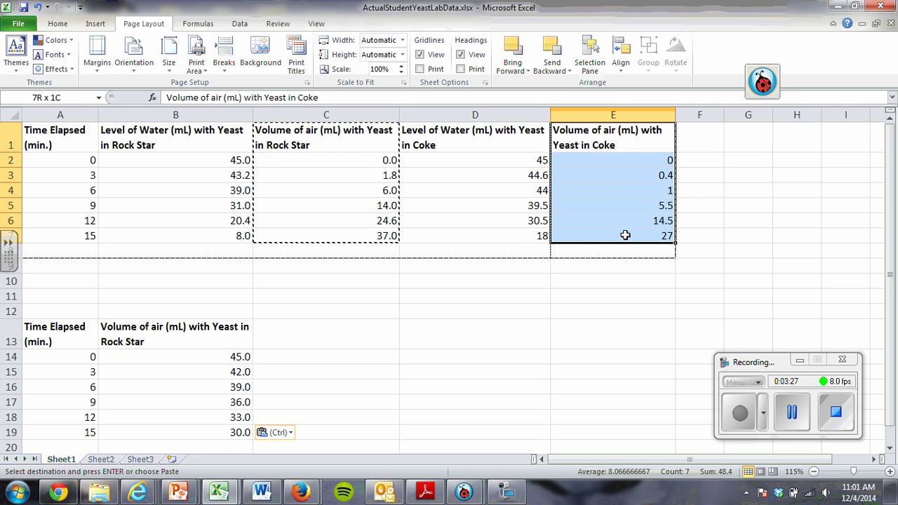
key(ctrl+c)
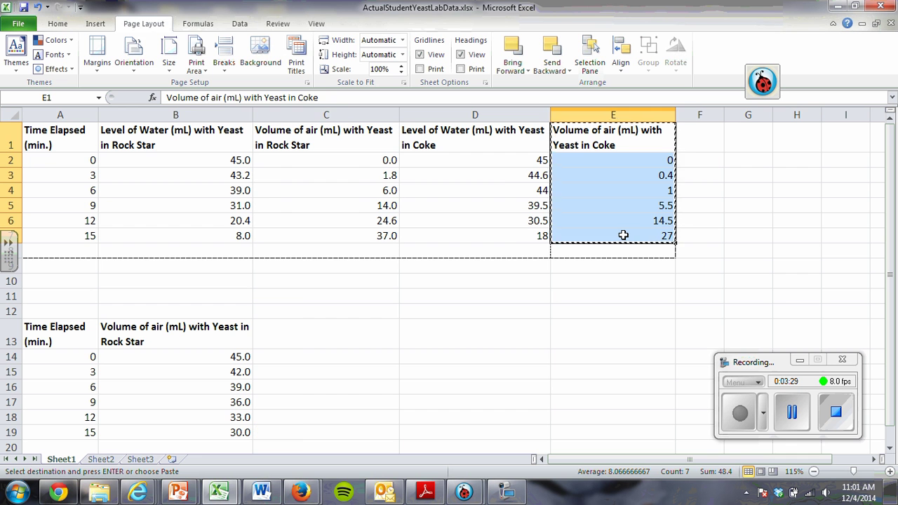
click(307, 332)
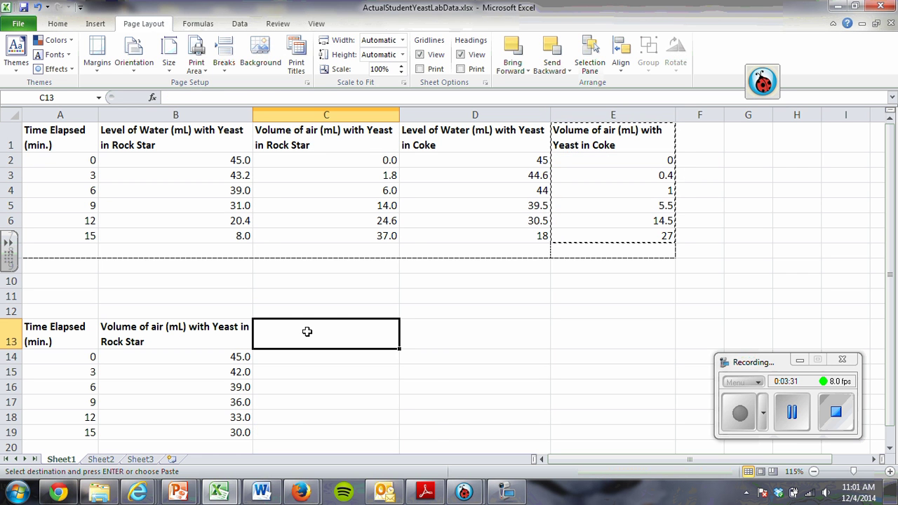
key(ctrl+v)
click(497, 372)
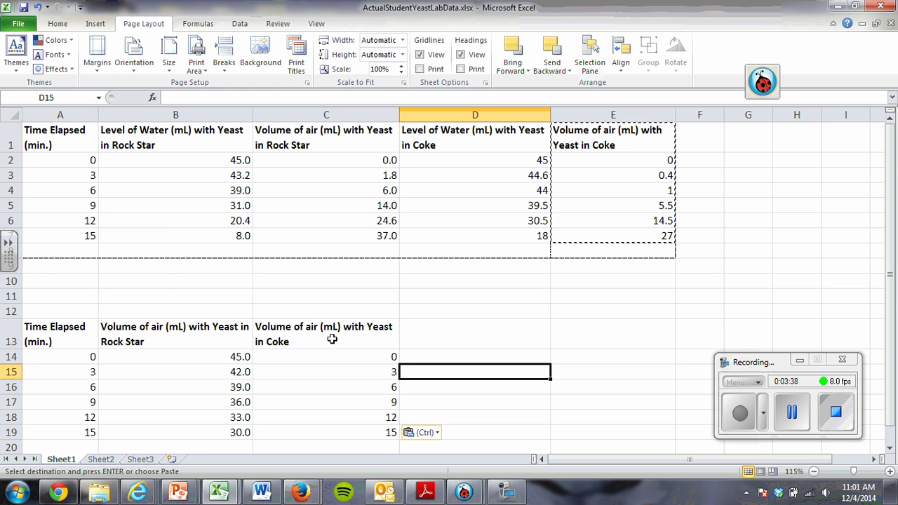
Copy the Rock Star air volumes in C2:C7 and paste them as values only into B14:B19 of the lower table
scroll(352, 289, down, 1)
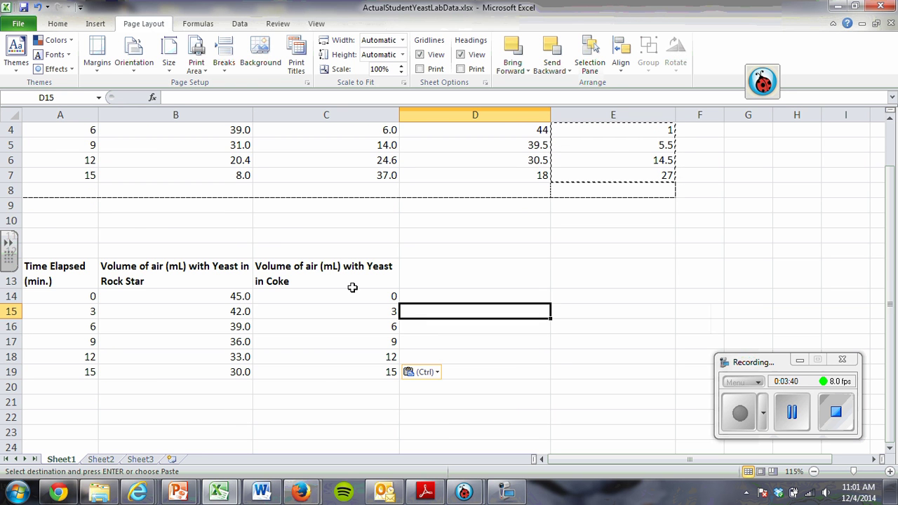
scroll(352, 288, down, 1)
scroll(309, 393, up, 2)
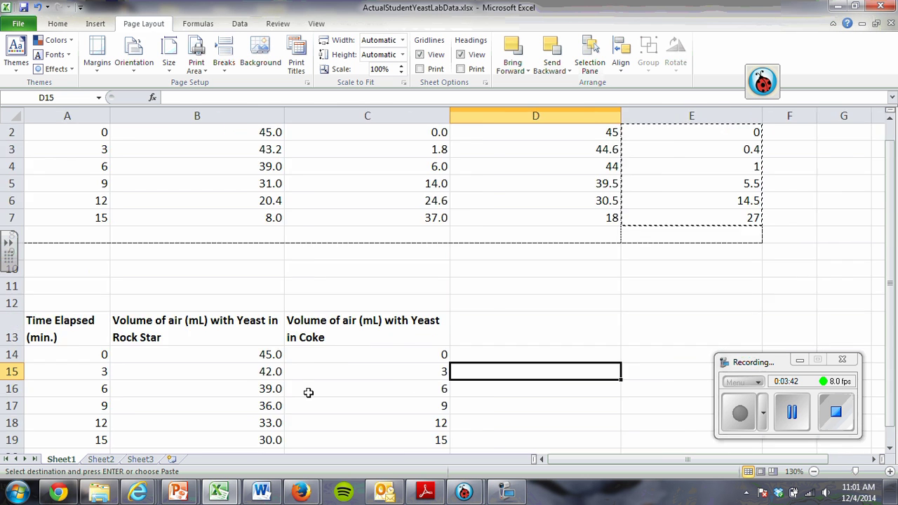
scroll(309, 393, down, 1)
scroll(307, 362, up, 1)
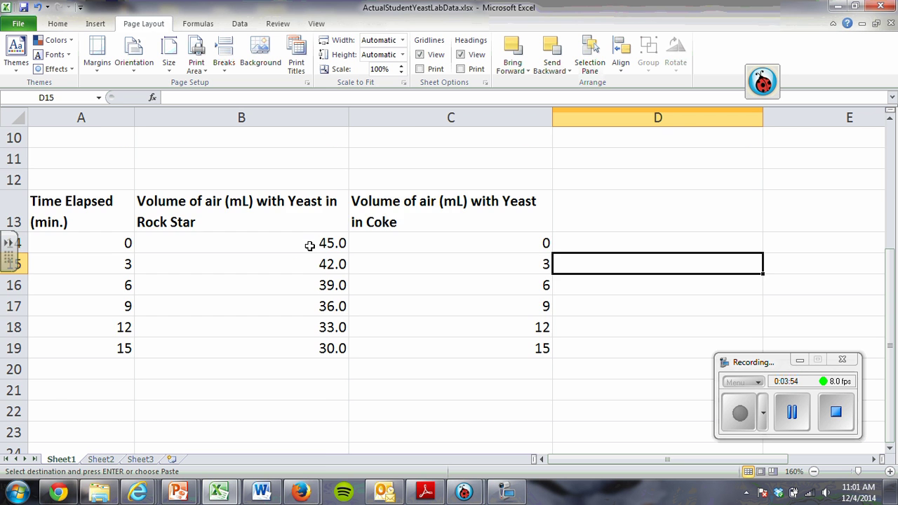
scroll(310, 242, up, 3)
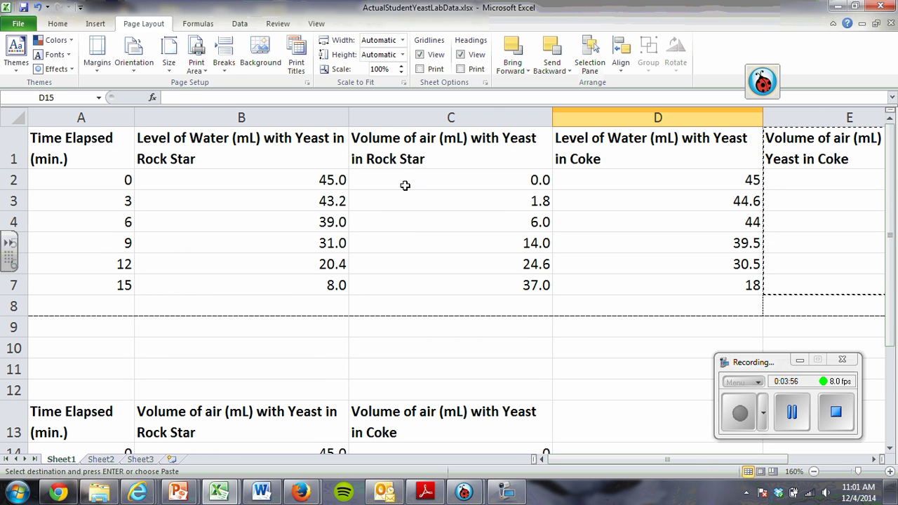
drag(404, 184, 435, 284)
key(ctrl+c)
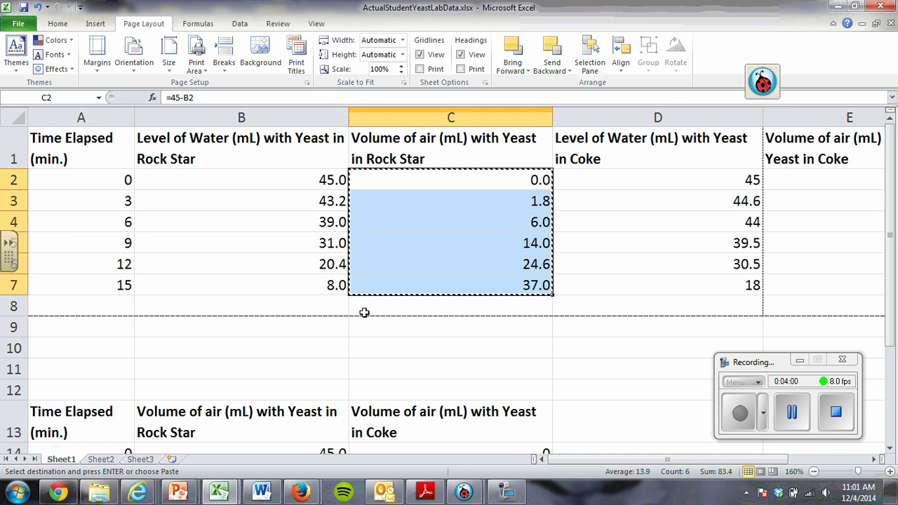
scroll(363, 313, down, 3)
drag(279, 243, 273, 341)
right_click(254, 300)
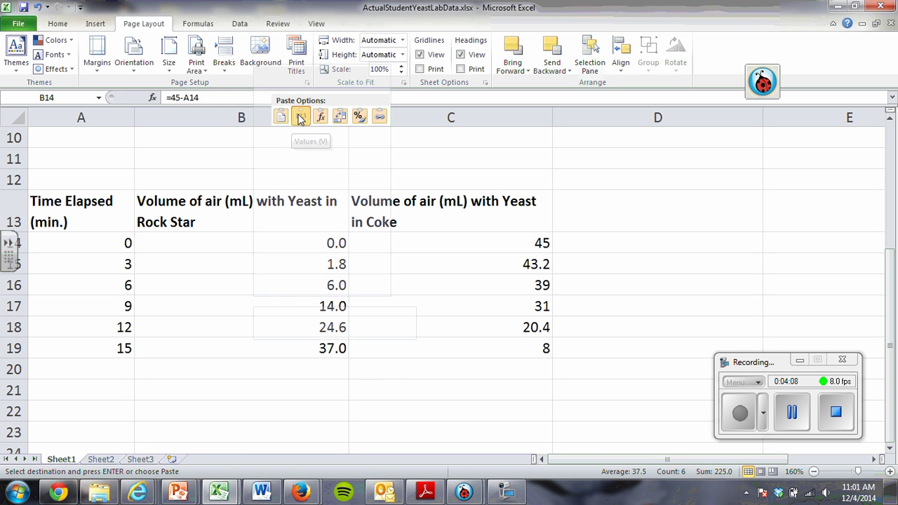
click(301, 119)
click(463, 425)
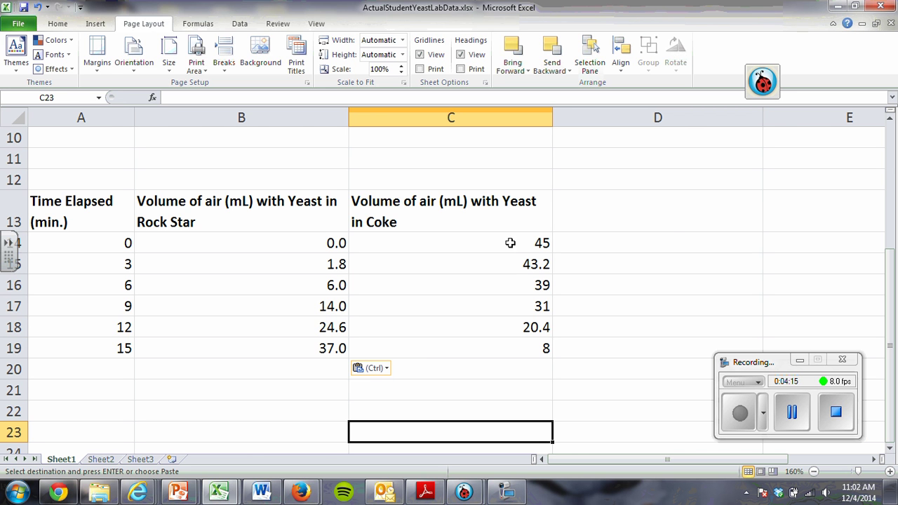
Copy the Coke air volume column with its heading, E1:E7, and paste it as values only into C13:C19
scroll(672, 220, up, 3)
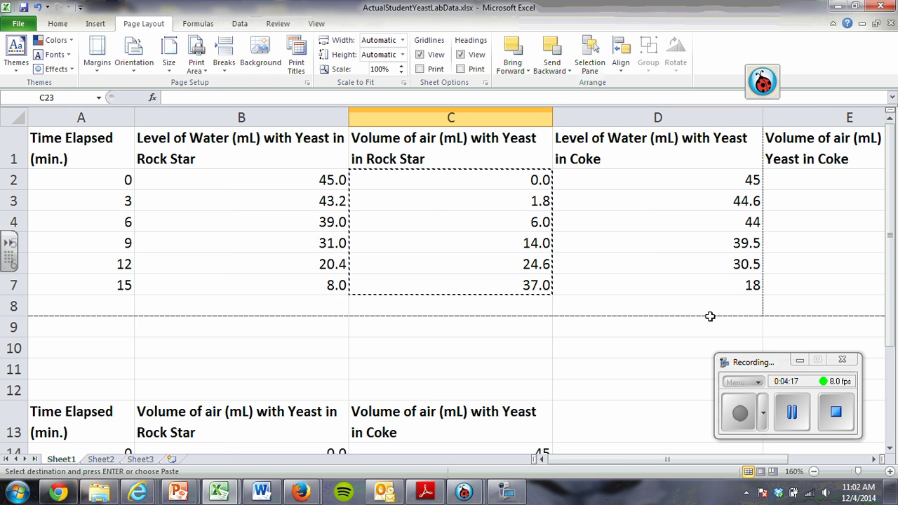
drag(625, 461, 652, 460)
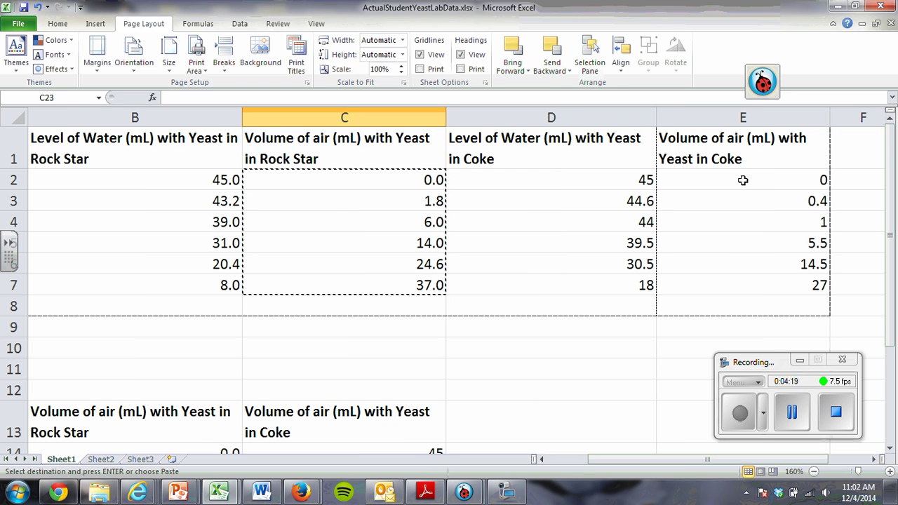
drag(739, 180, 755, 278)
drag(746, 143, 746, 284)
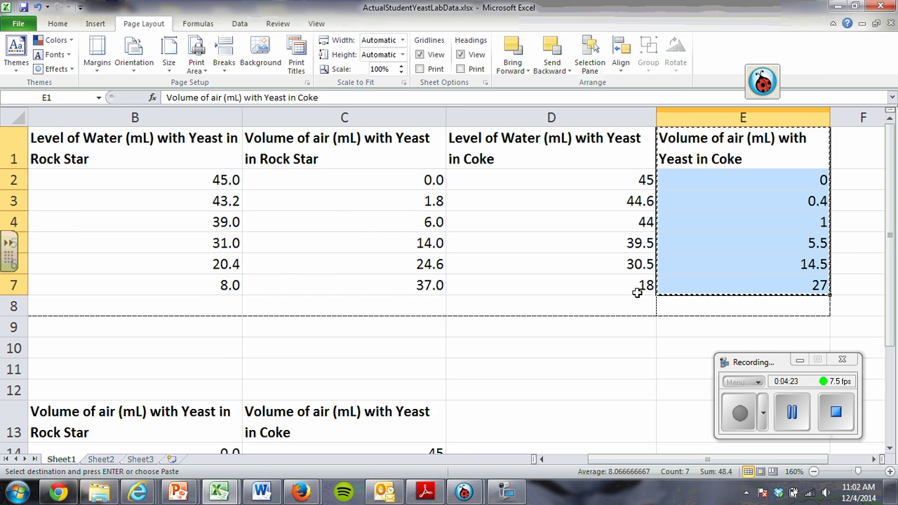
scroll(558, 259, down, 3)
drag(403, 222, 395, 346)
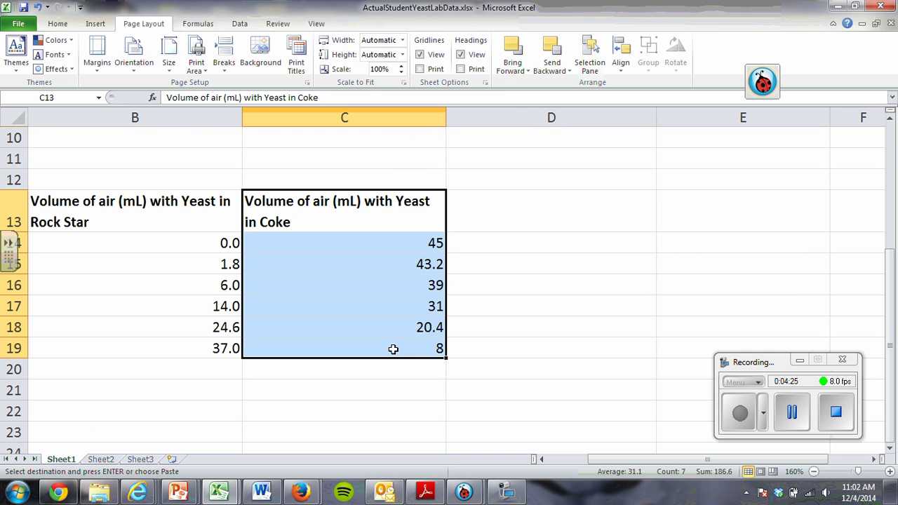
right_click(366, 286)
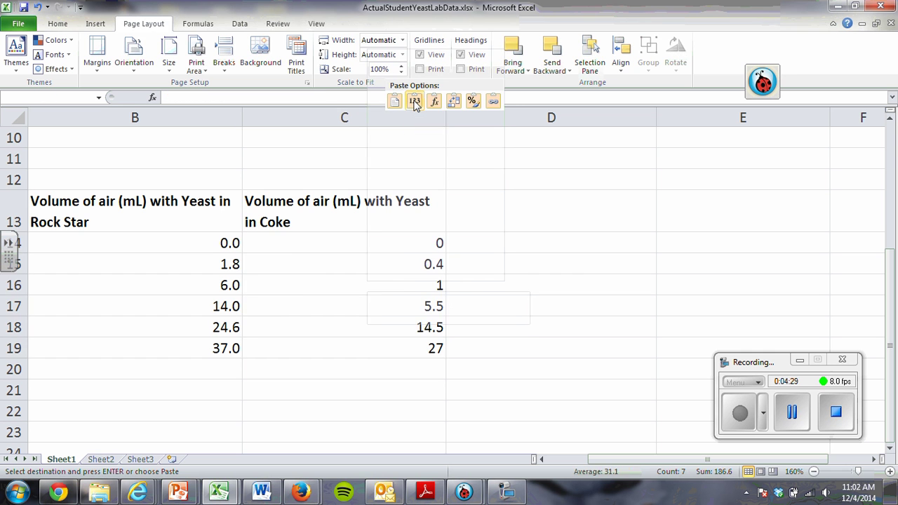
click(414, 103)
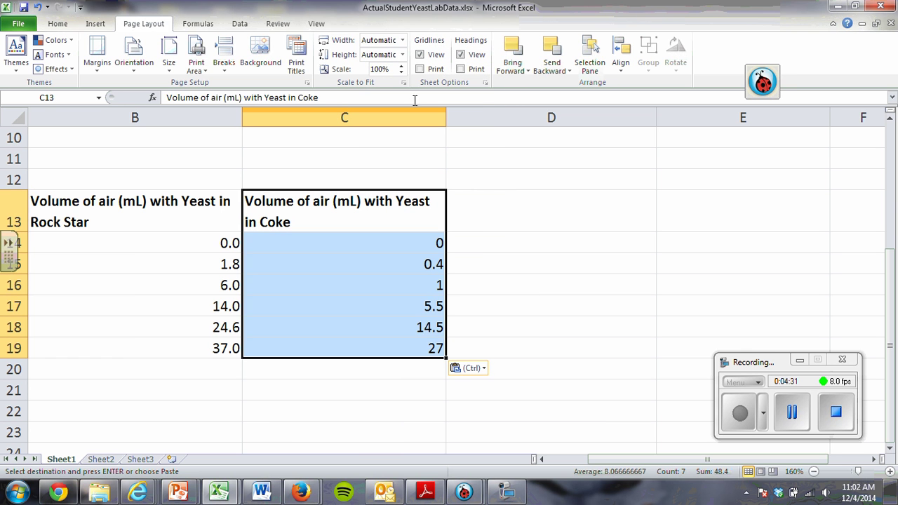
click(330, 429)
Copy the completed lower table, A13:C19, and switch to Word
drag(605, 465, 565, 465)
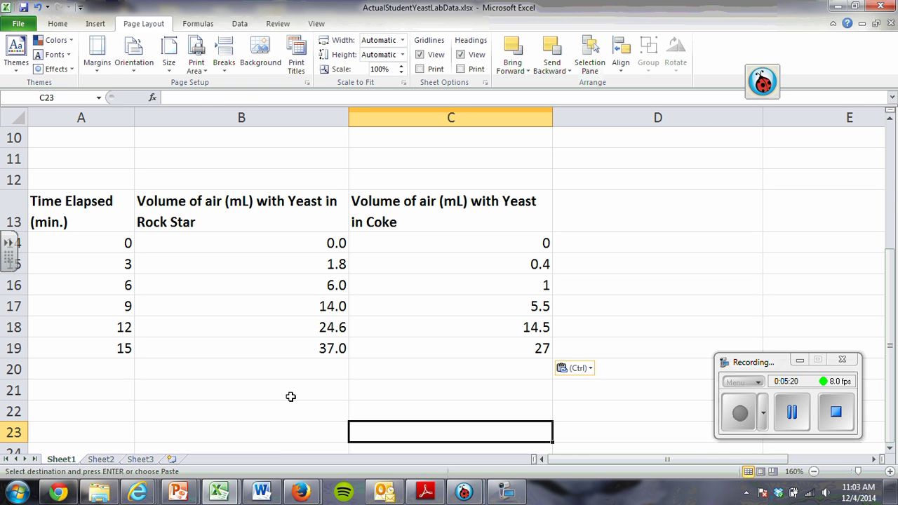
drag(69, 214, 422, 339)
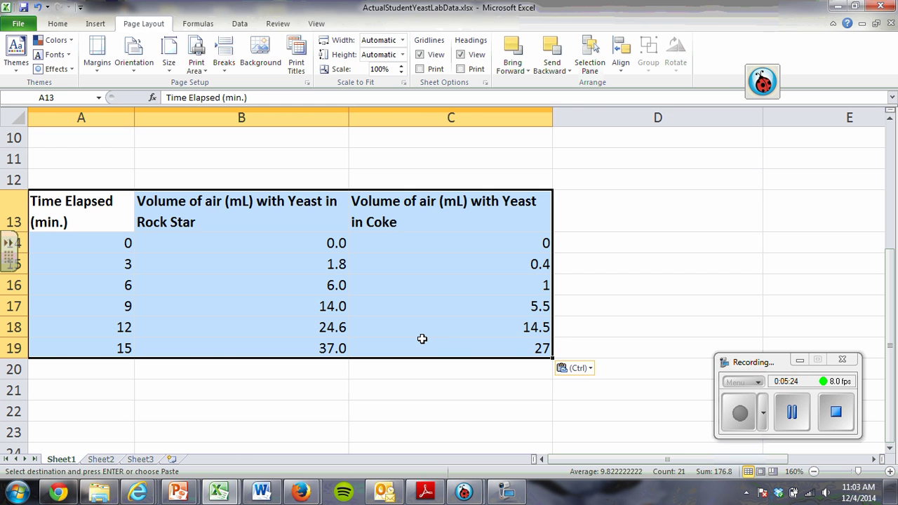
key(alt+Tab)
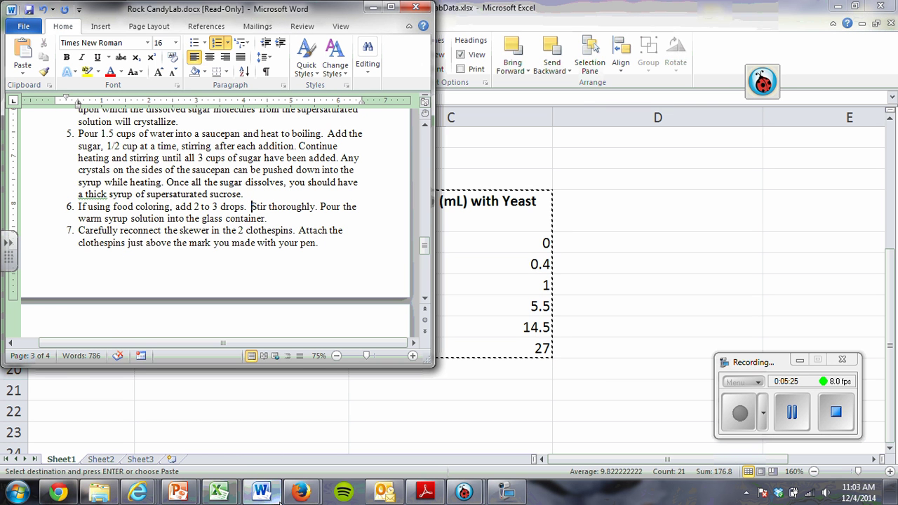
click(29, 29)
click(45, 84)
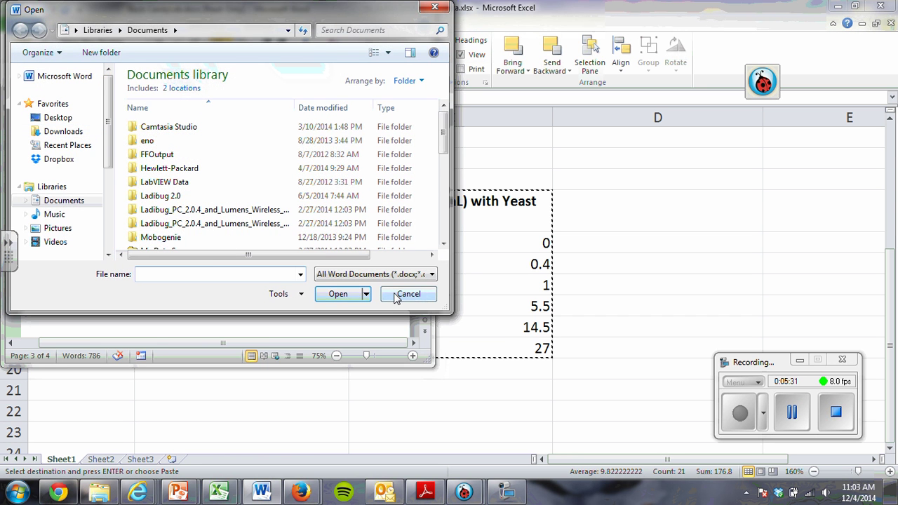
click(406, 294)
Create a new blank Word document
click(23, 26)
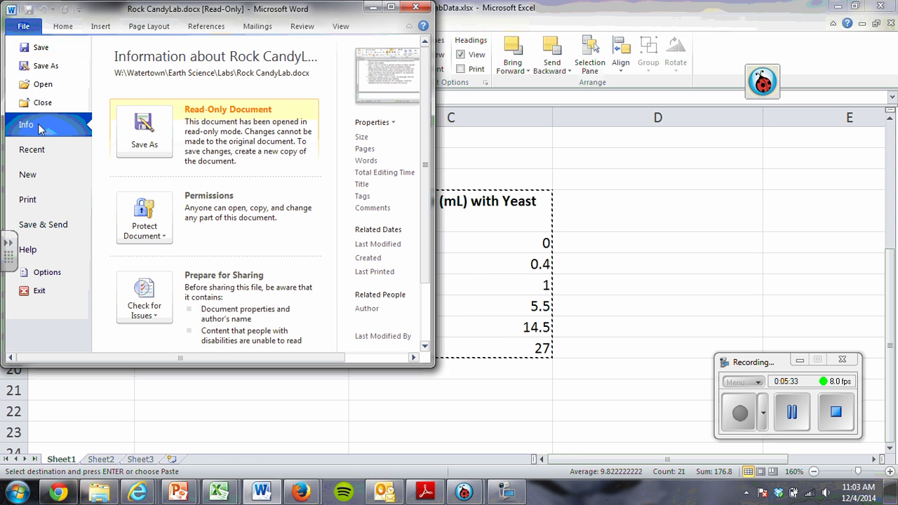
click(37, 176)
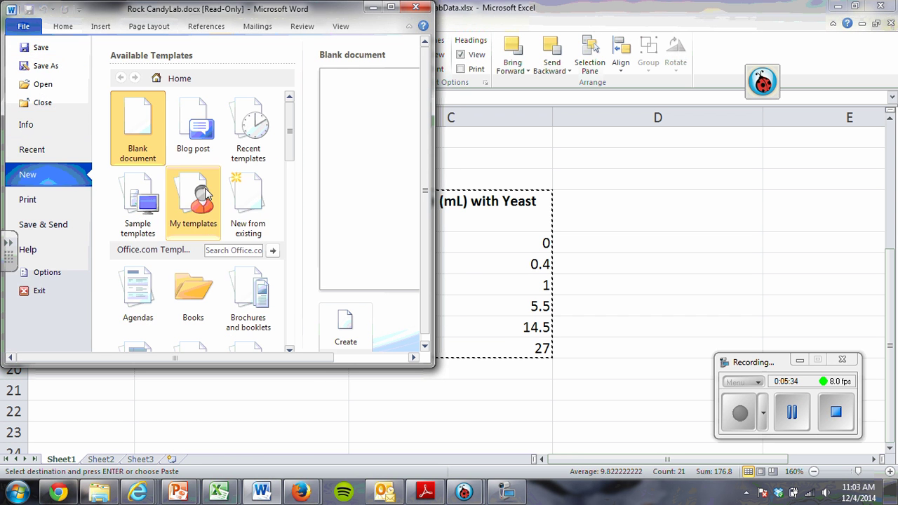
double_click(130, 116)
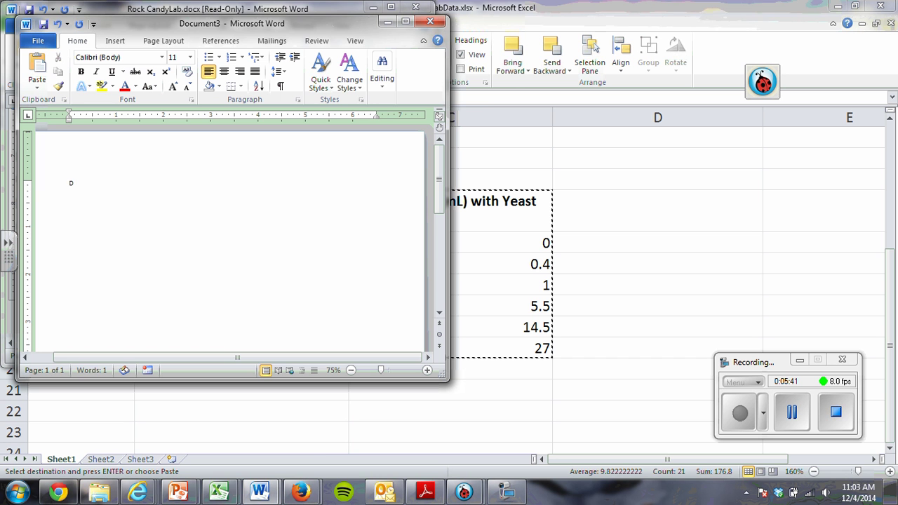
Enter the heading "Data" in the blank document and make it bold
text(Data)
double_click(75, 183)
click(80, 71)
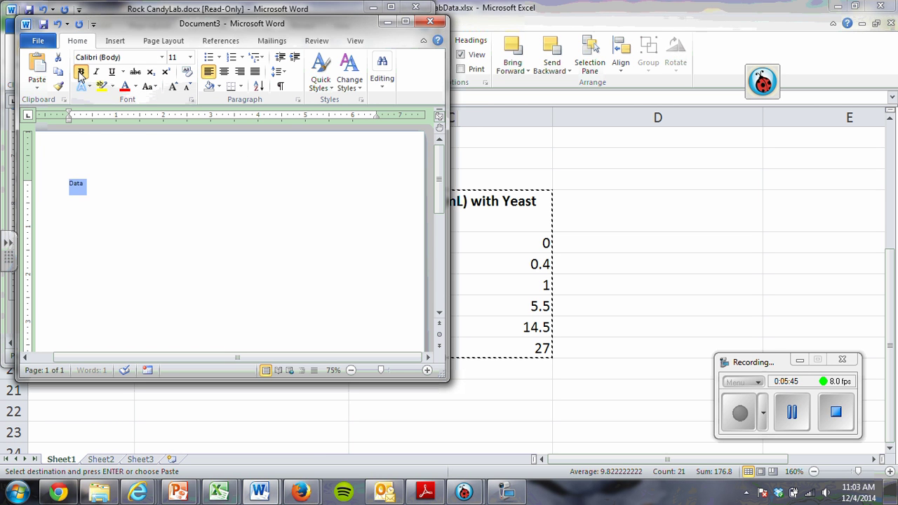
click(97, 182)
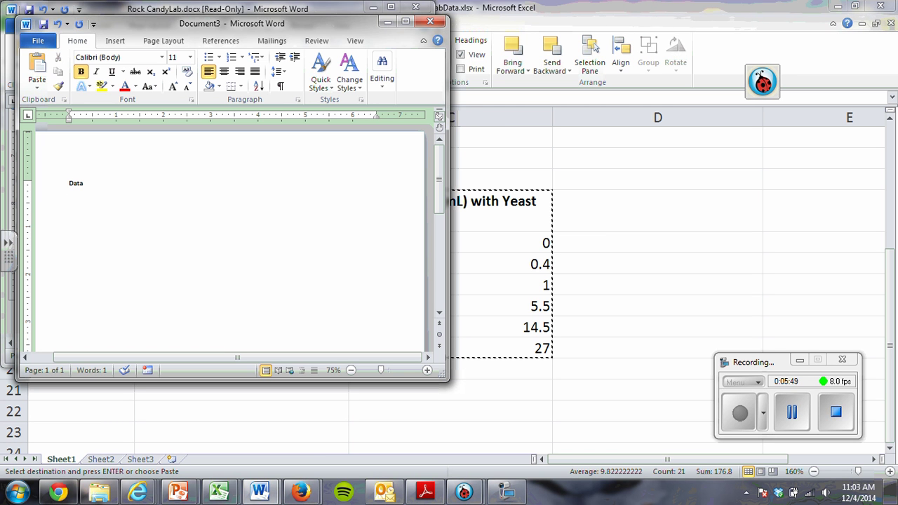
Paste the copied borderless table below the Data heading and clear its contents again
key(ctrl+v)
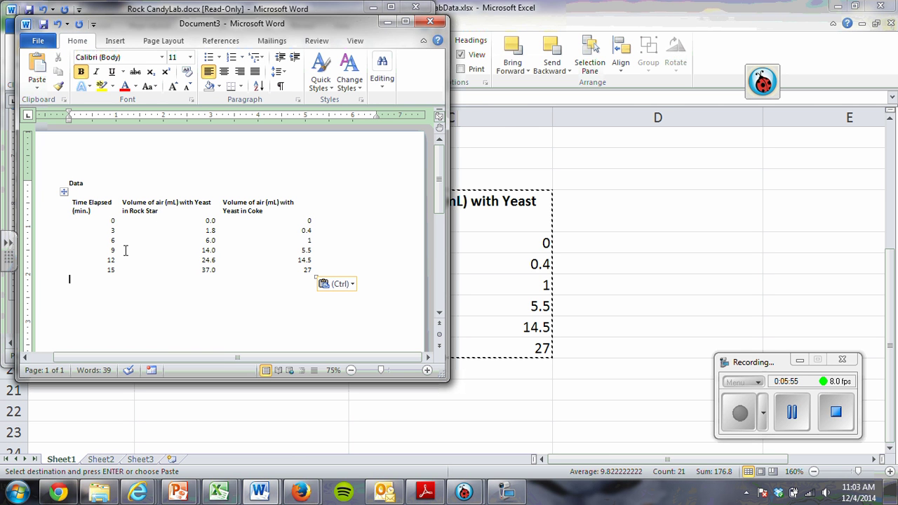
click(64, 191)
key(BackSpace)
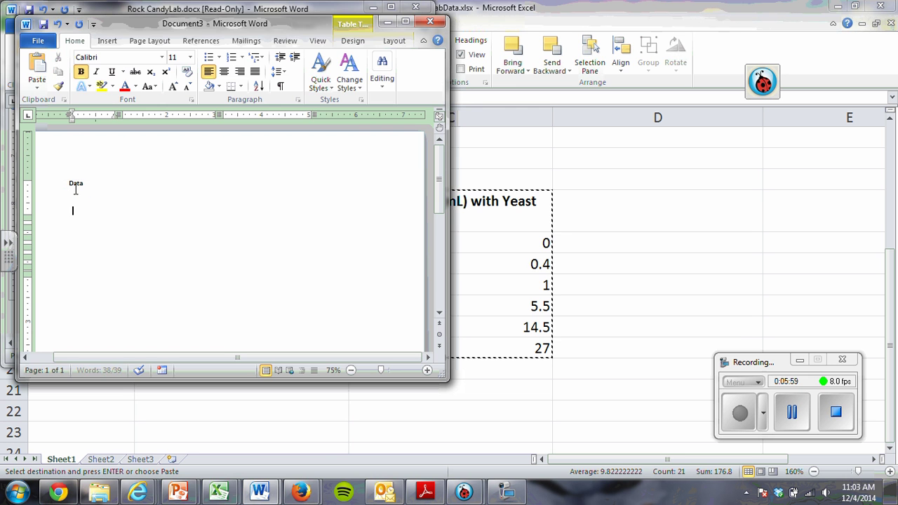
Switch back to the Excel workbook and apply outline and inside borders to the lower table, A13:C19
click(661, 203)
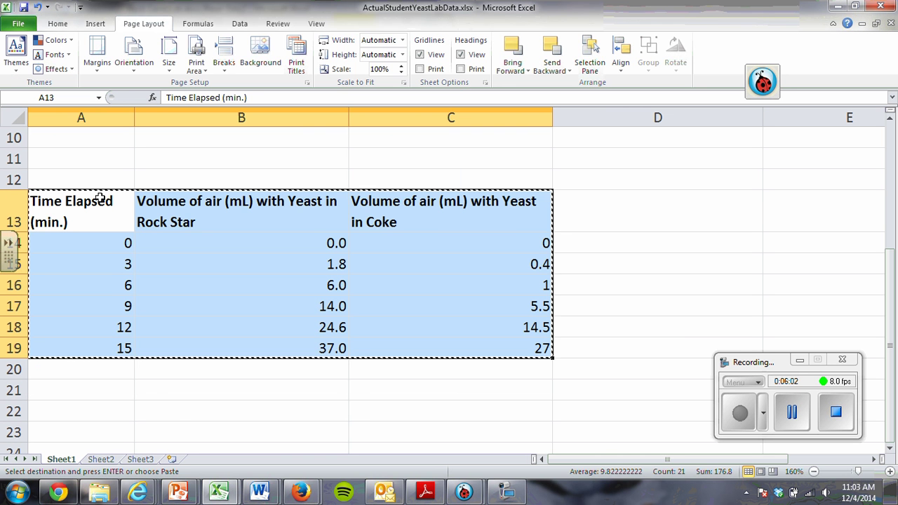
right_click(239, 250)
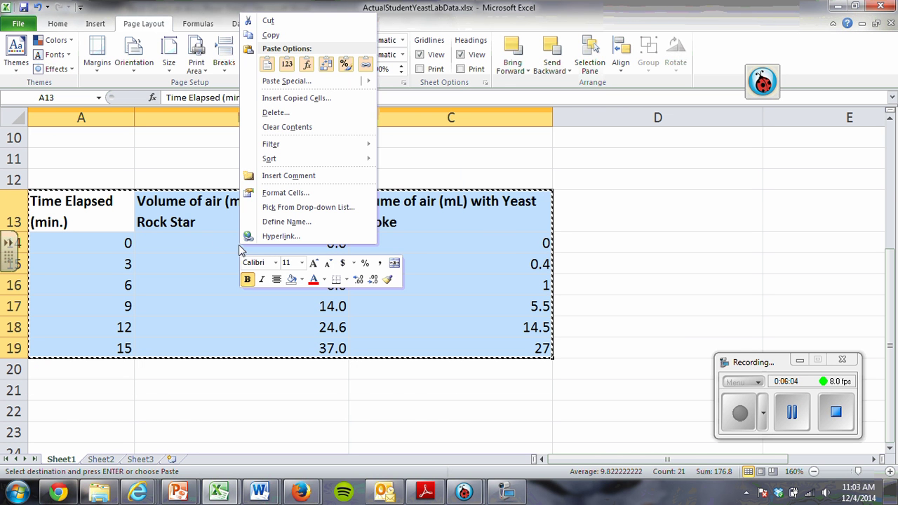
click(276, 197)
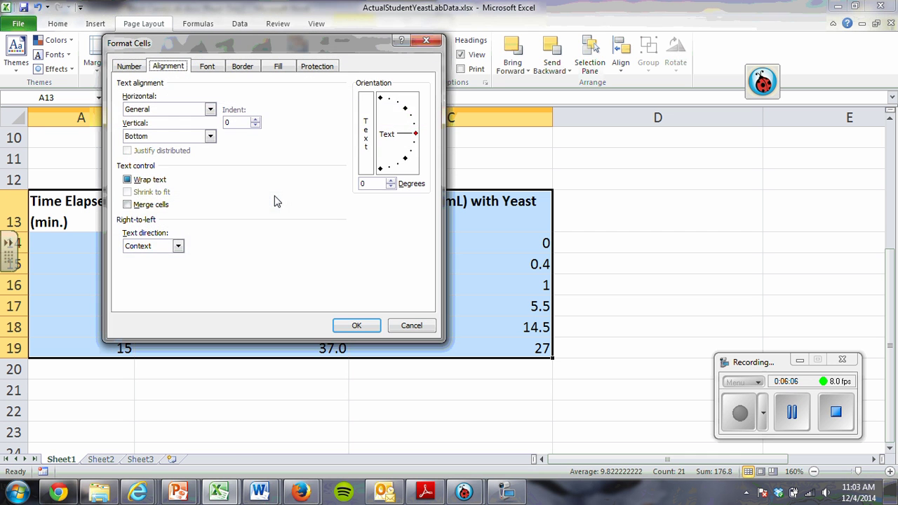
click(241, 67)
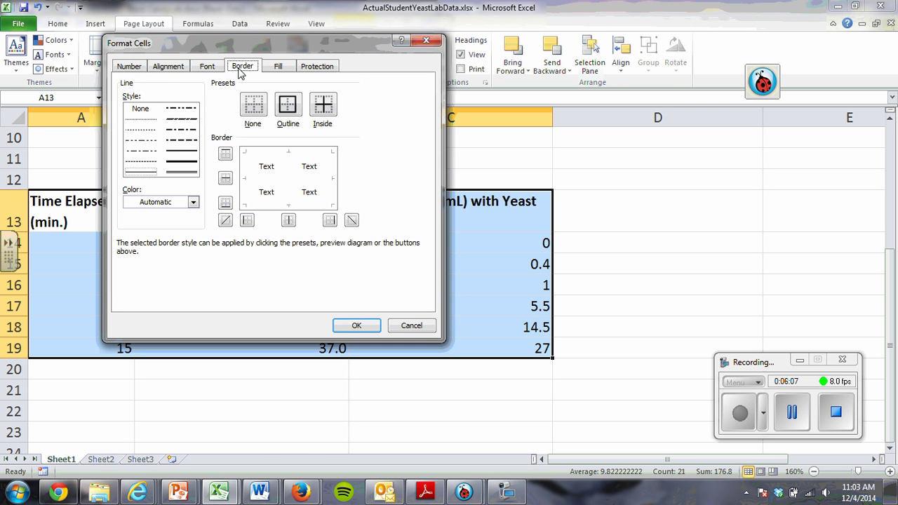
click(285, 109)
click(330, 107)
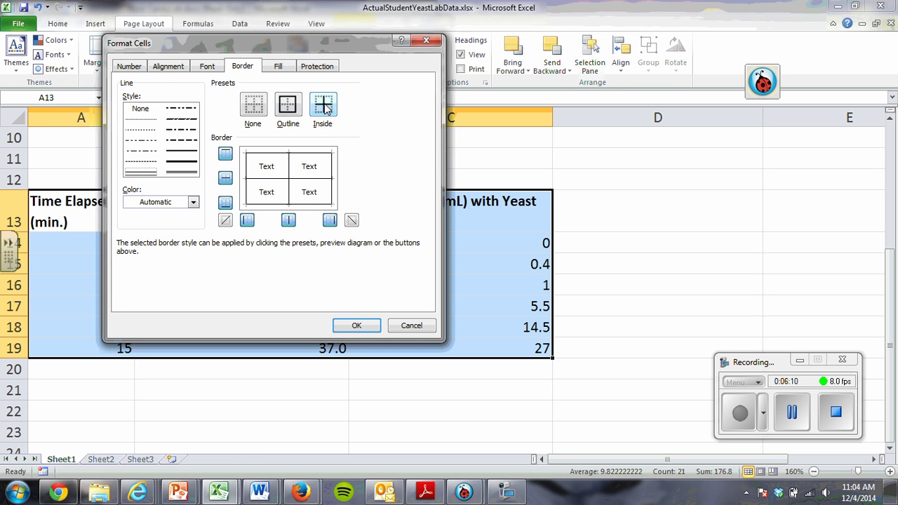
click(354, 325)
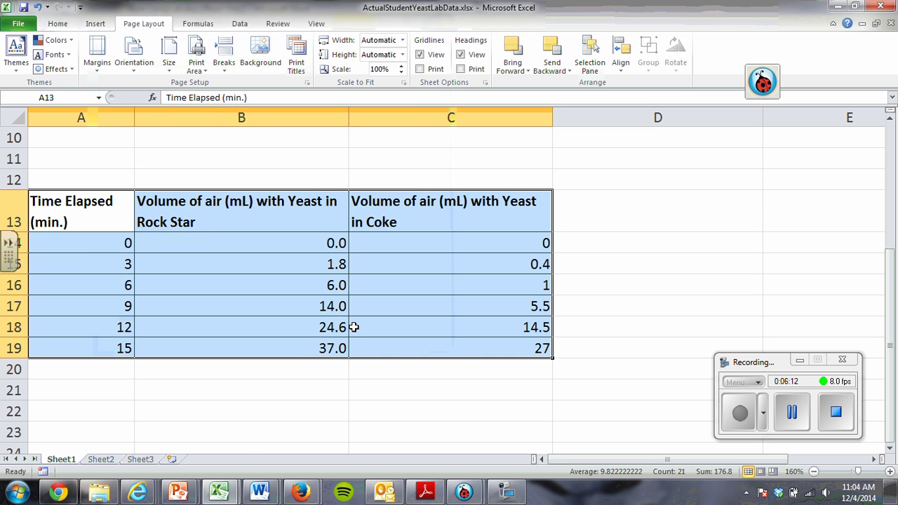
Copy the bordered table A13:C19 and paste it below the Data heading in the new Word document
key(ctrl+c)
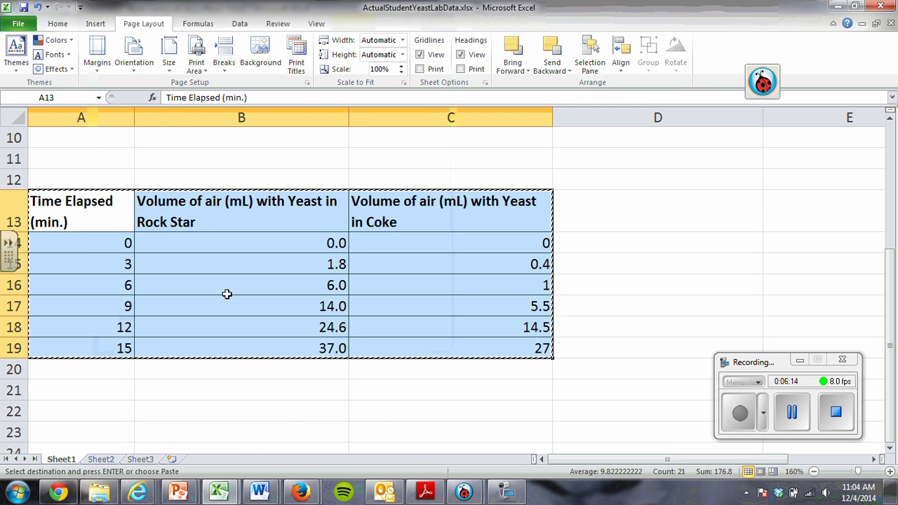
click(260, 491)
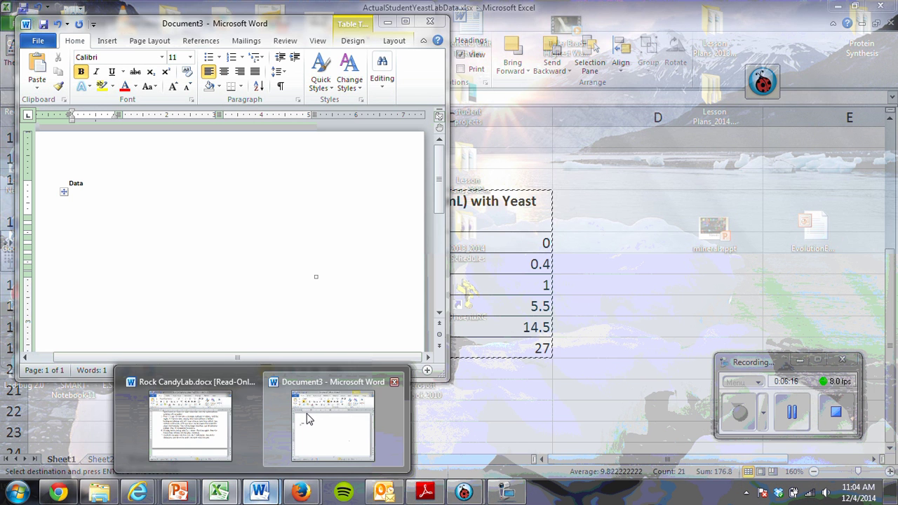
click(333, 425)
key(ctrl+v)
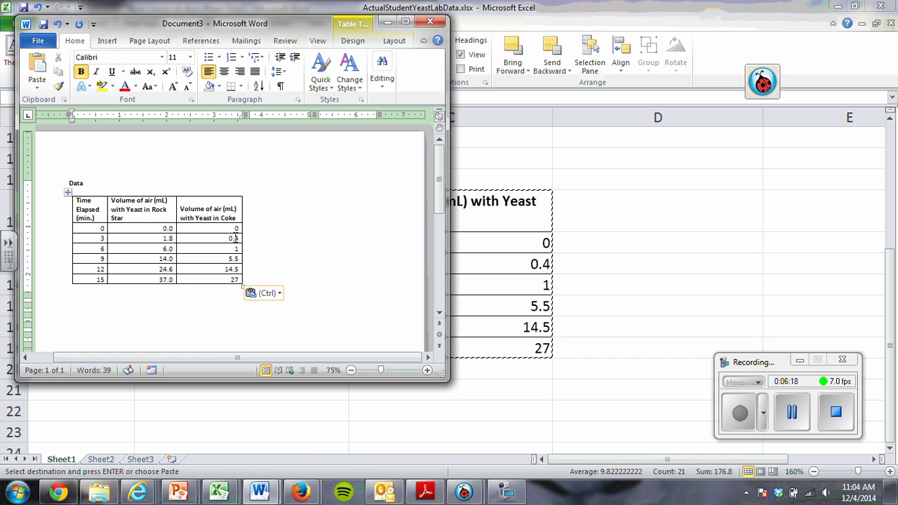
click(307, 234)
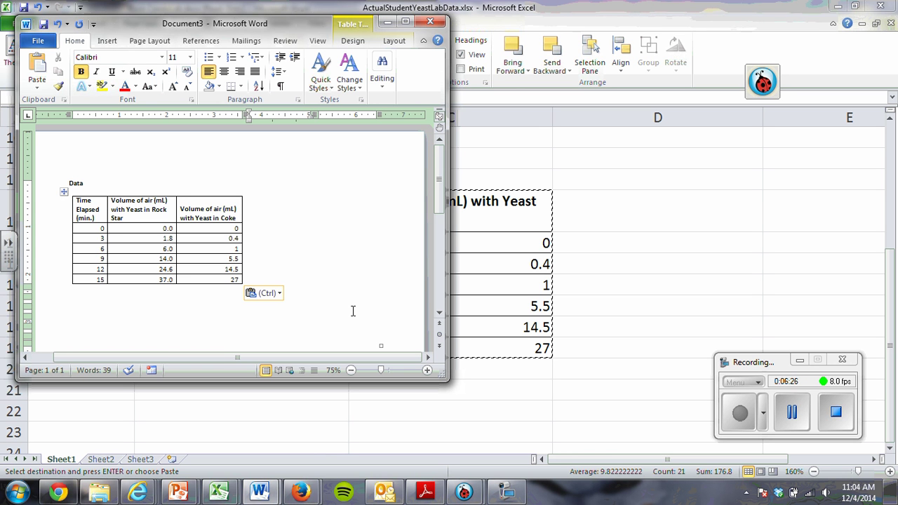
key(Escape)
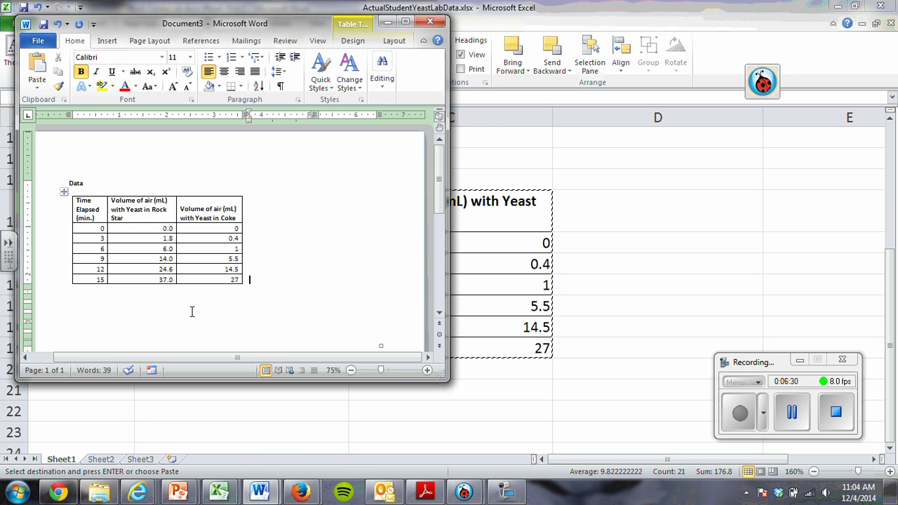
Switch back to the Excel workbook and insert a scatter chart with straight lines and markers from the table A13:C19
click(389, 23)
click(585, 202)
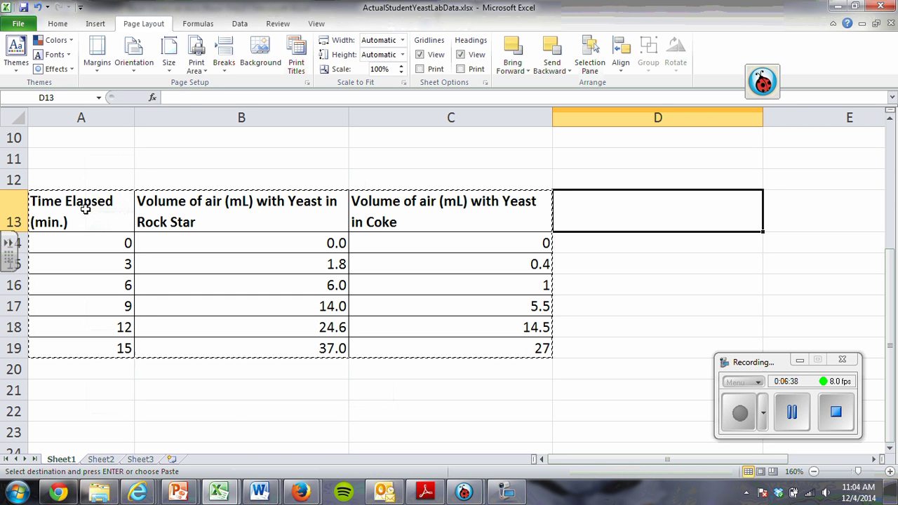
drag(85, 209, 437, 350)
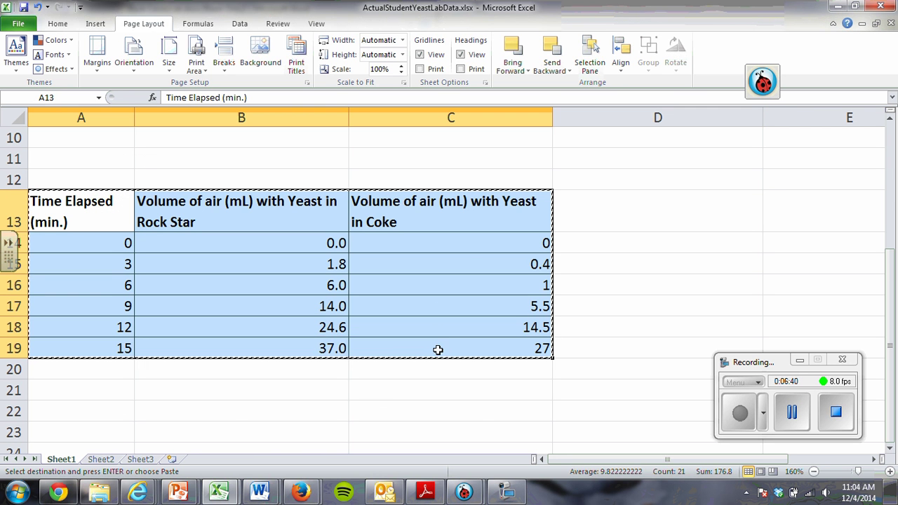
click(97, 24)
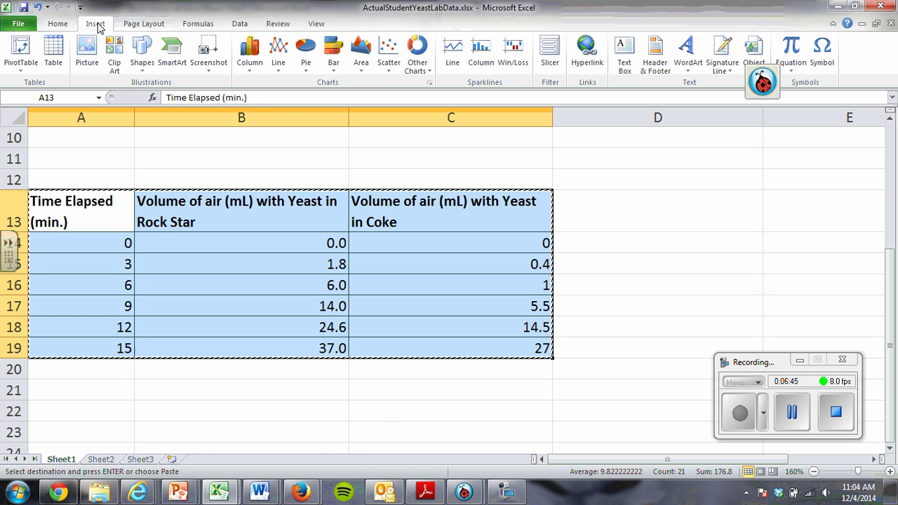
click(387, 55)
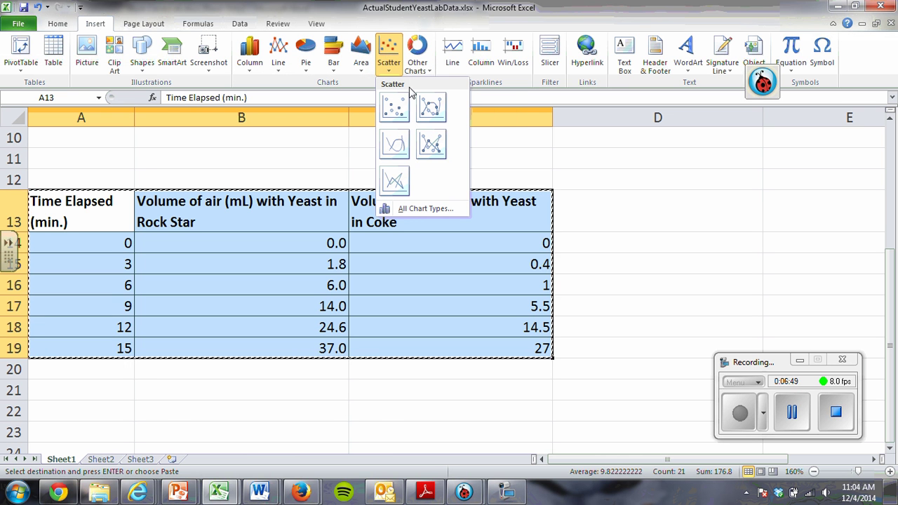
click(442, 139)
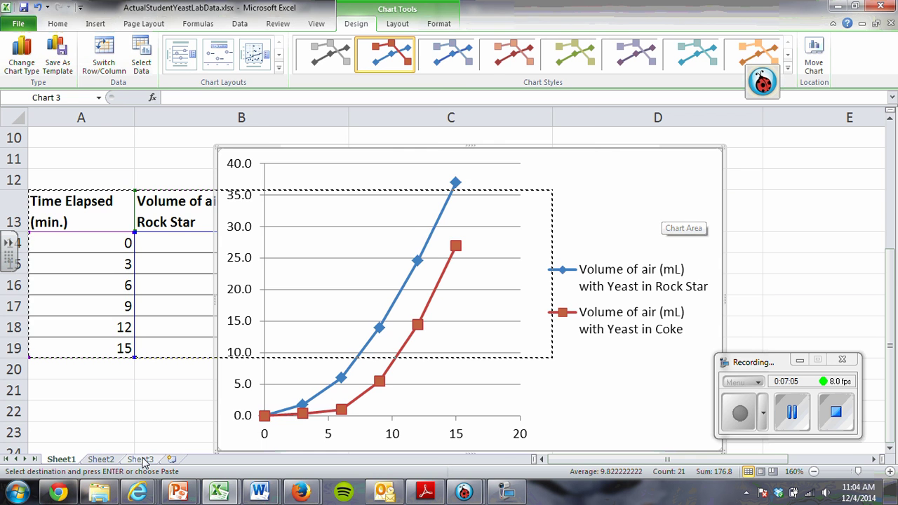
Look through Sheet2 and Sheet3 of the workbook and return to the chart on Sheet1
click(105, 461)
click(149, 460)
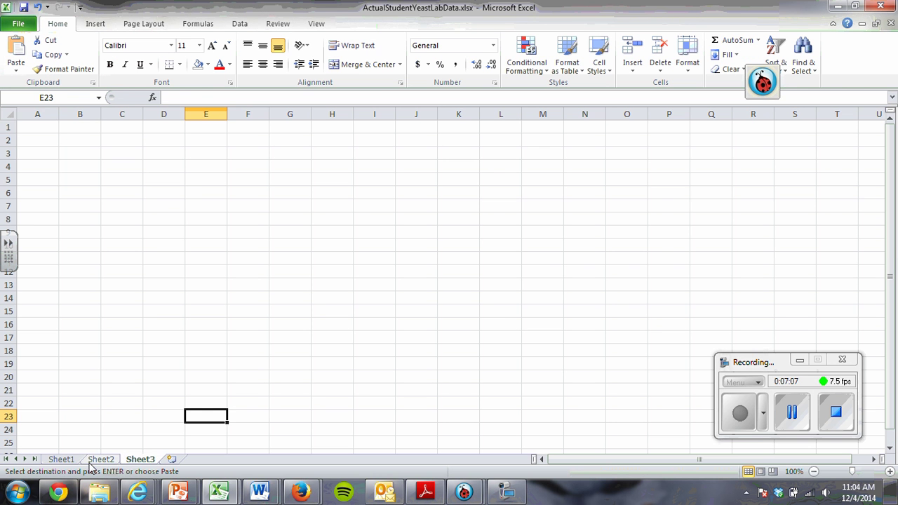
click(92, 460)
click(149, 460)
click(101, 460)
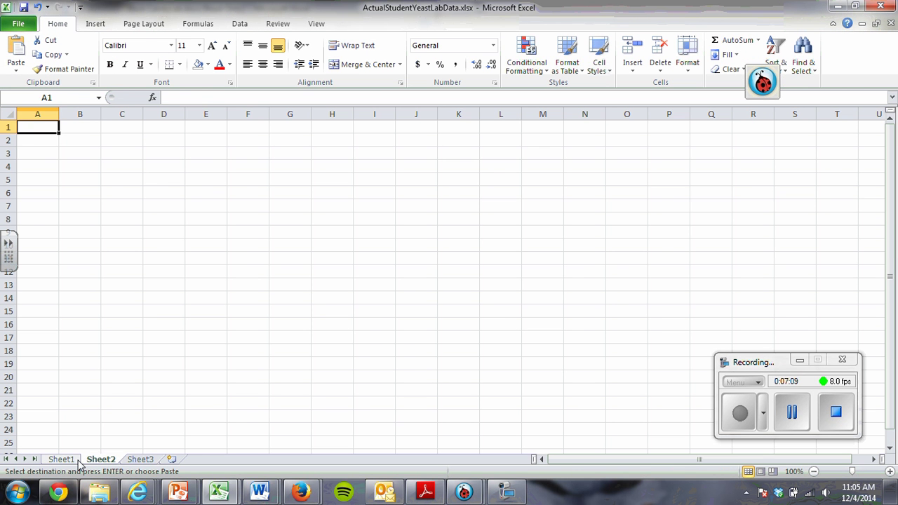
click(71, 460)
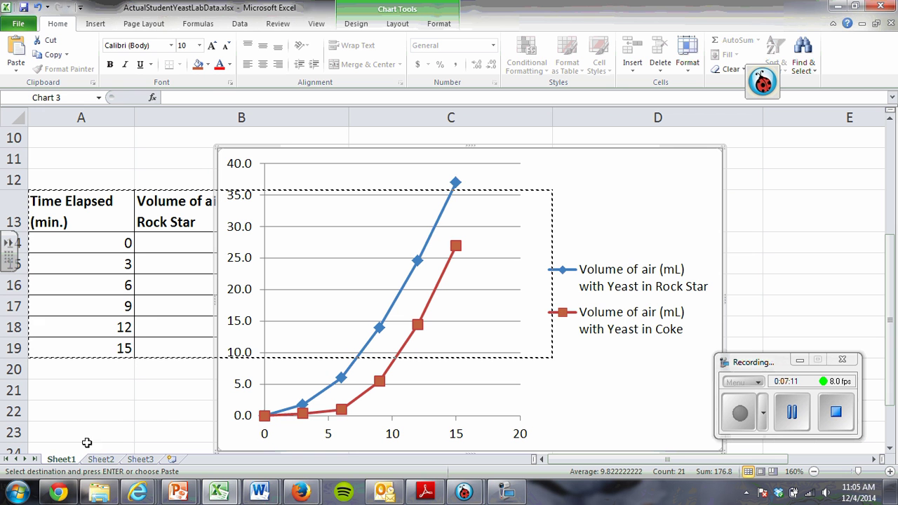
Move the scatter chart from Sheet1 to a new sheet named "Yeast Lab Graph"
right_click(639, 204)
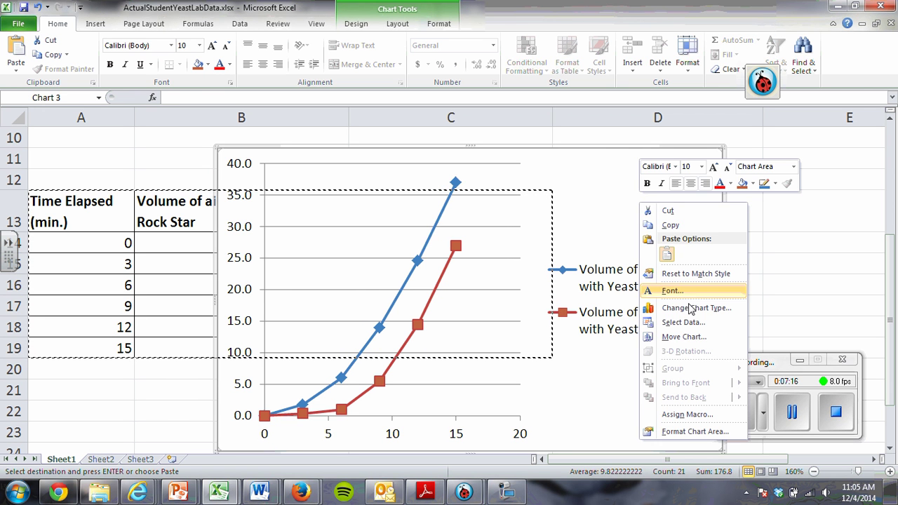
click(691, 337)
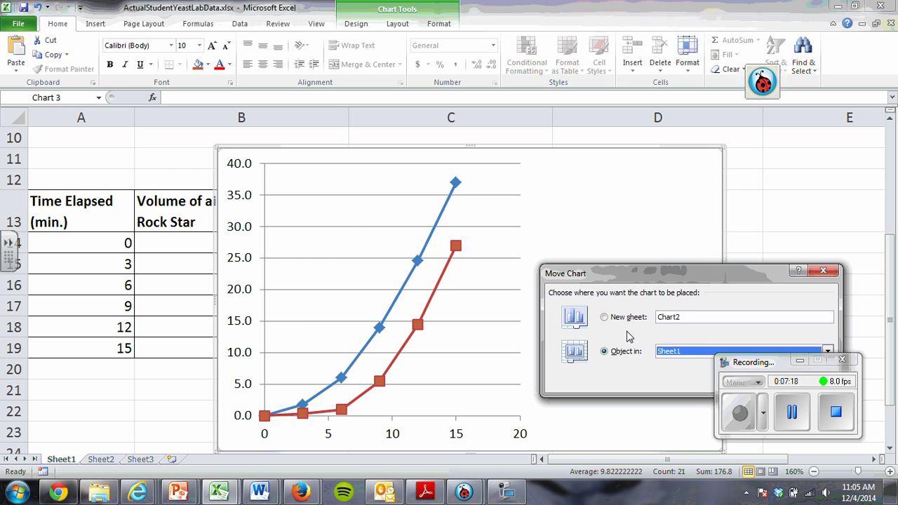
click(604, 317)
drag(657, 274, 499, 200)
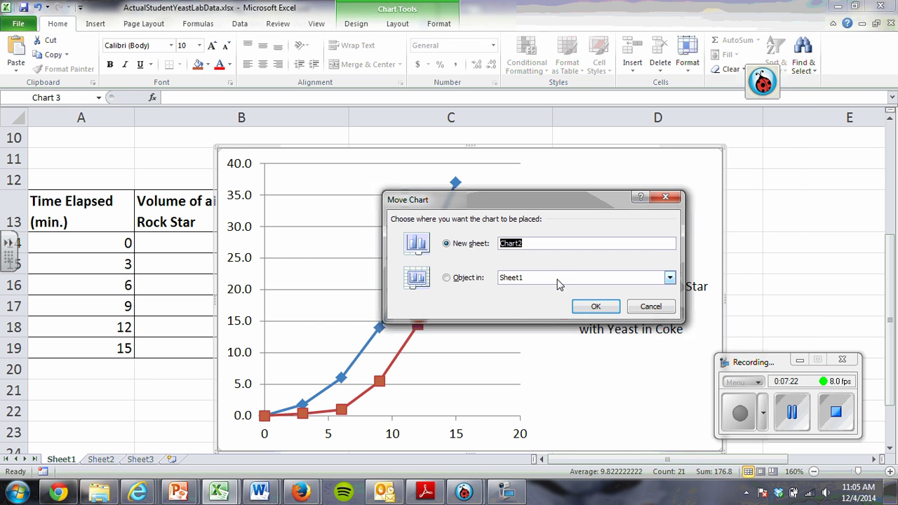
text(Yeast Lab Graph)
click(596, 306)
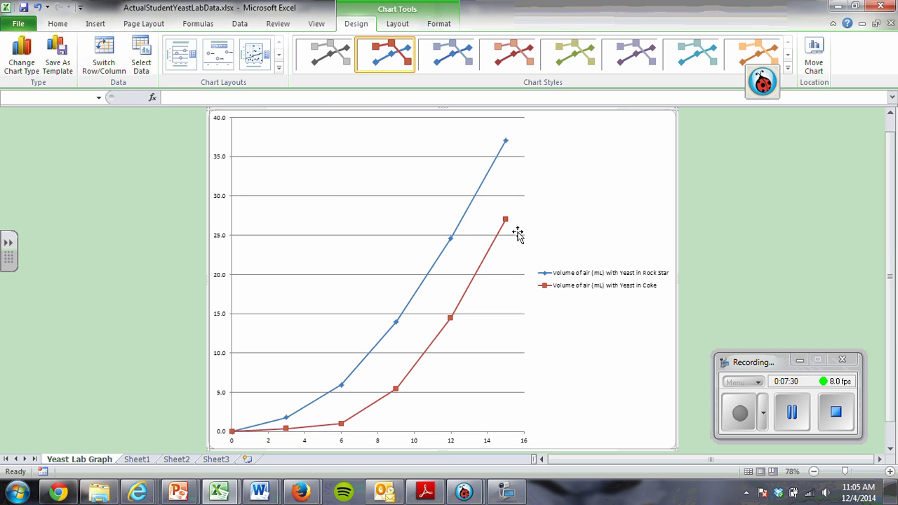
Check Sheet1, Sheet2 and Sheet3 and return to the Yeast Lab Graph sheet
click(137, 459)
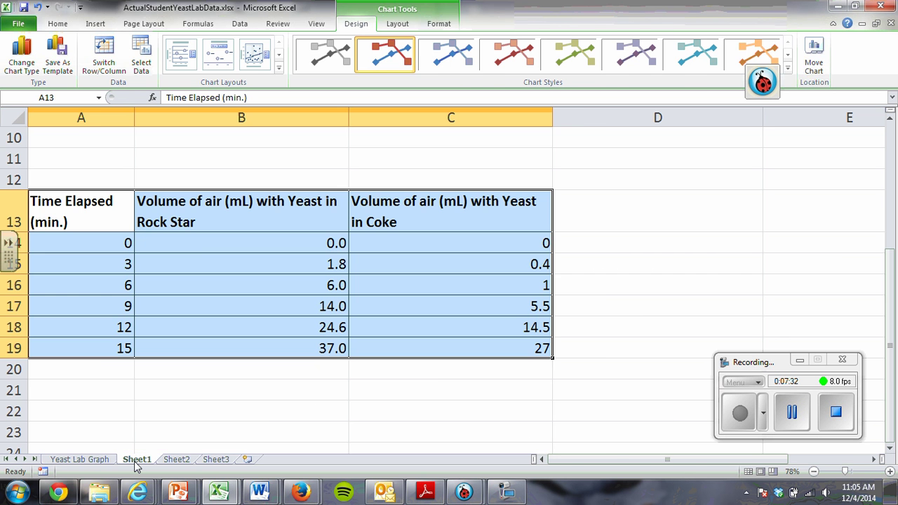
click(176, 459)
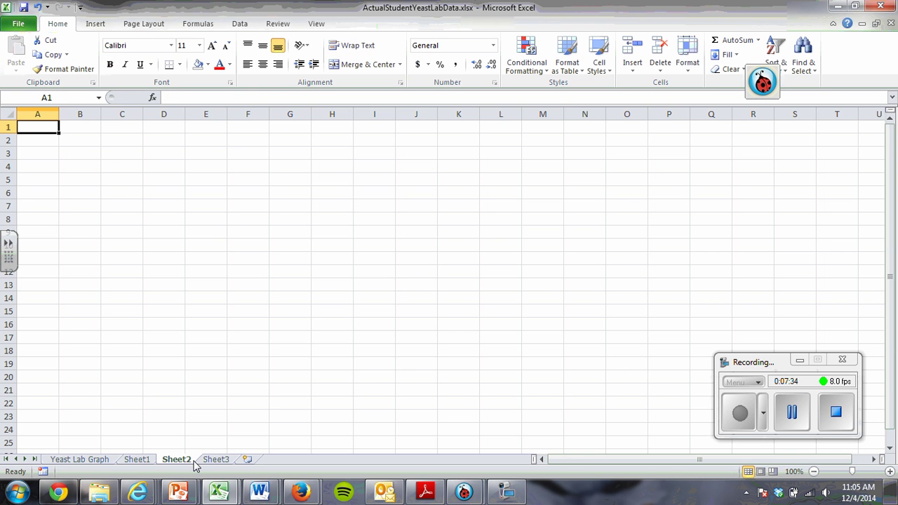
click(215, 460)
click(80, 459)
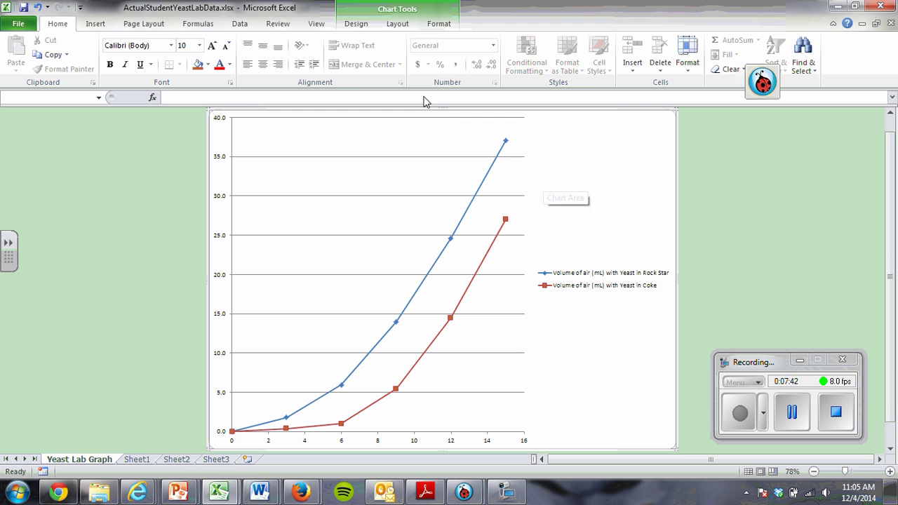
Add a title above the chart reading "The effect of sugar content on cellular respiration of bread yeast"
click(397, 25)
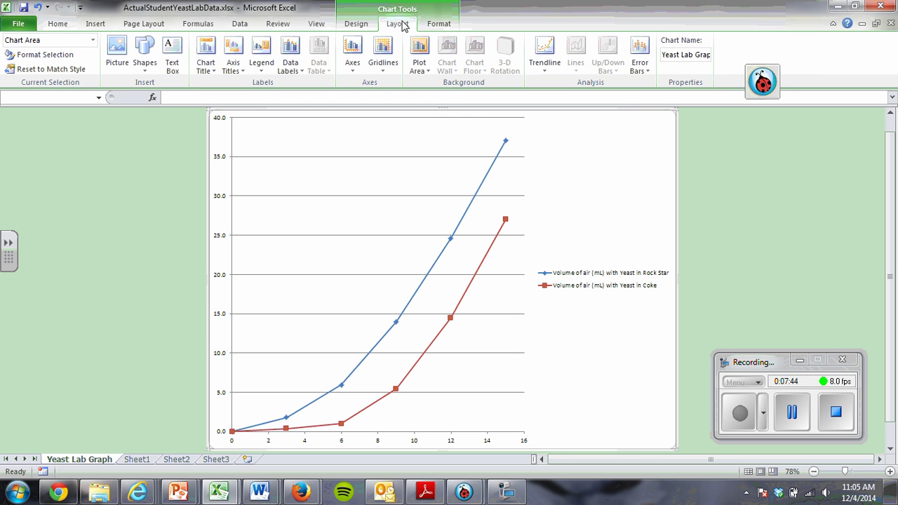
click(210, 56)
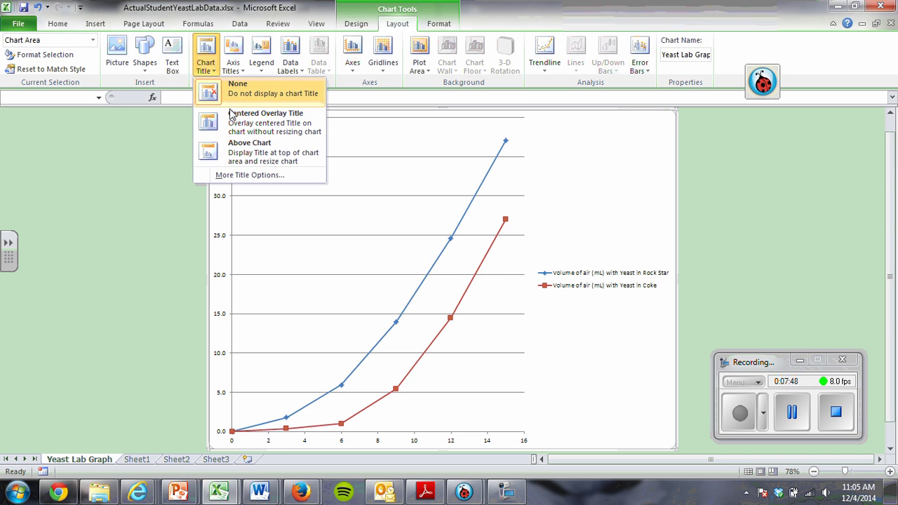
click(249, 149)
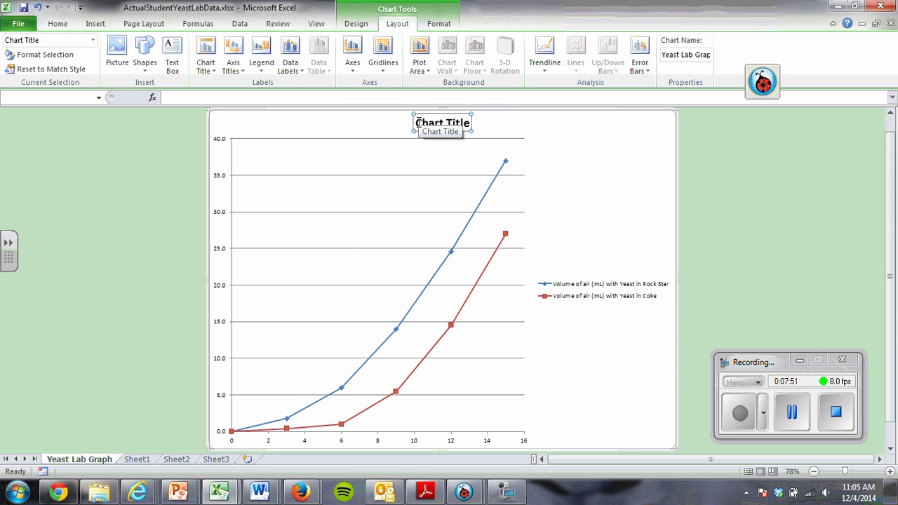
drag(416, 123, 468, 122)
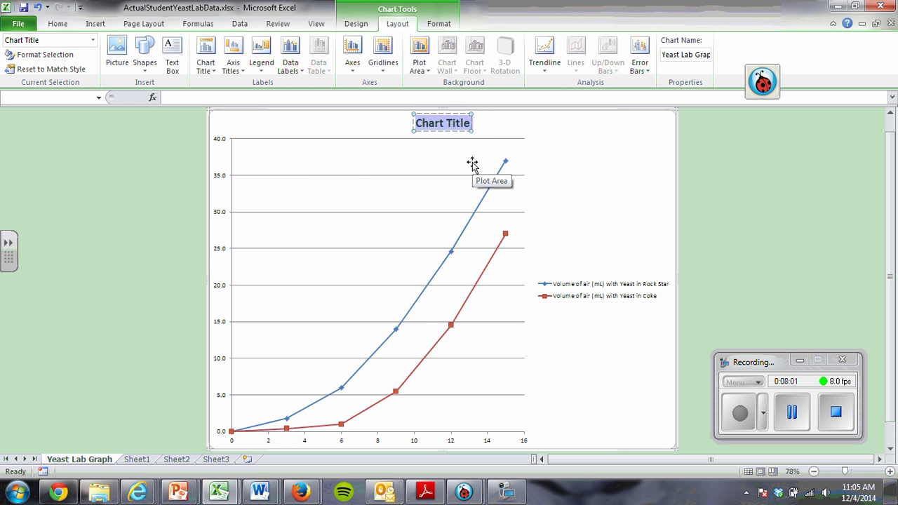
text(The)
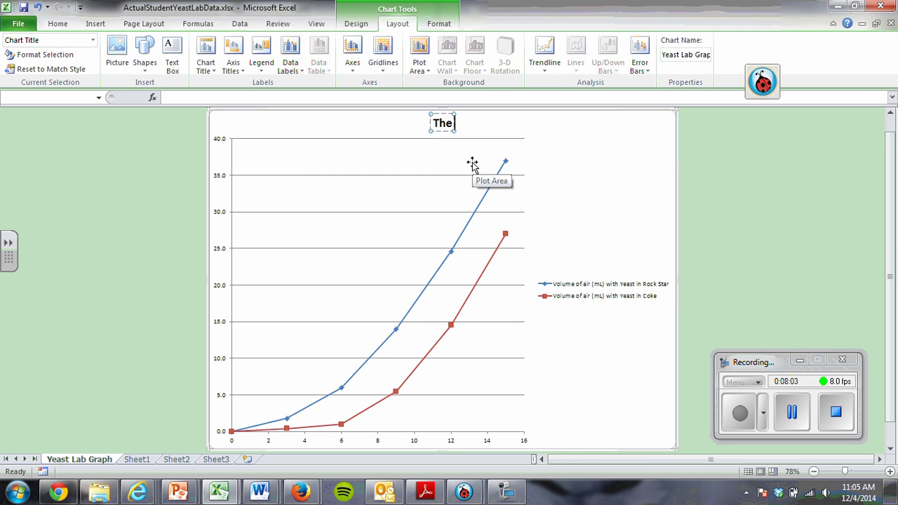
text( effect of)
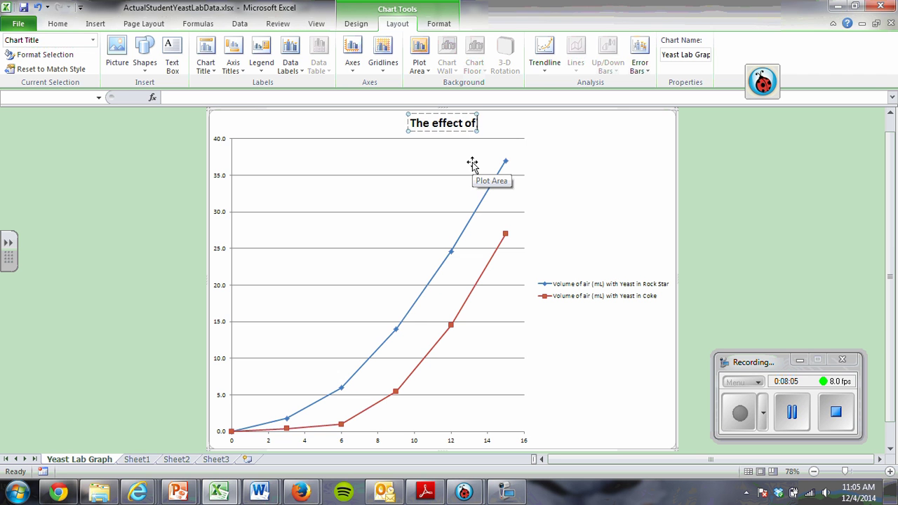
text( suga)
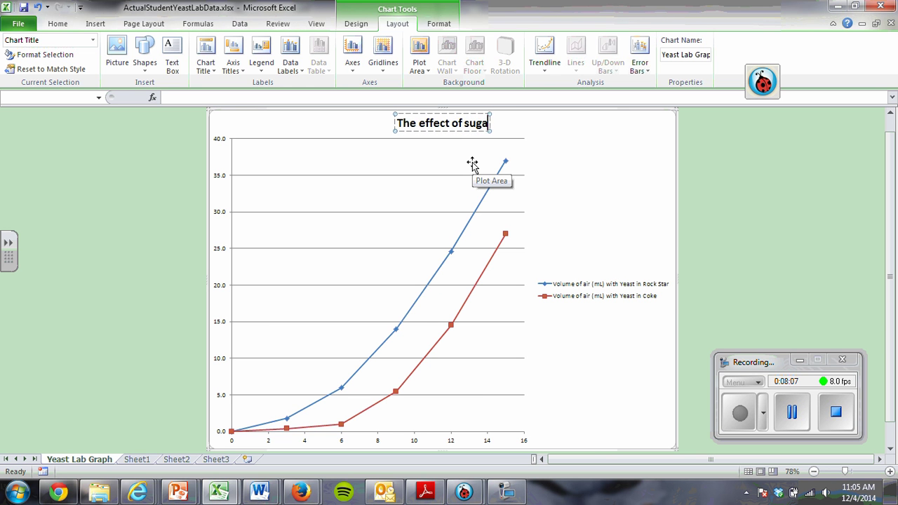
text(r con)
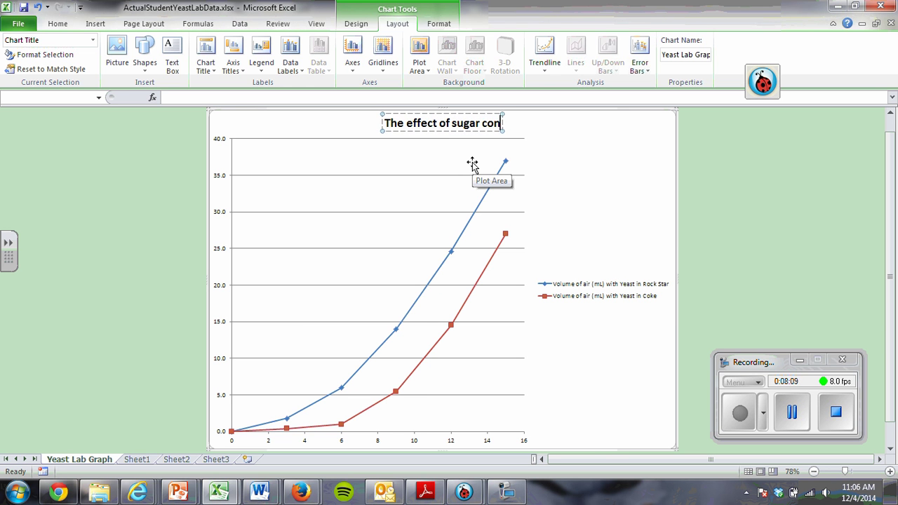
text(tent on ce)
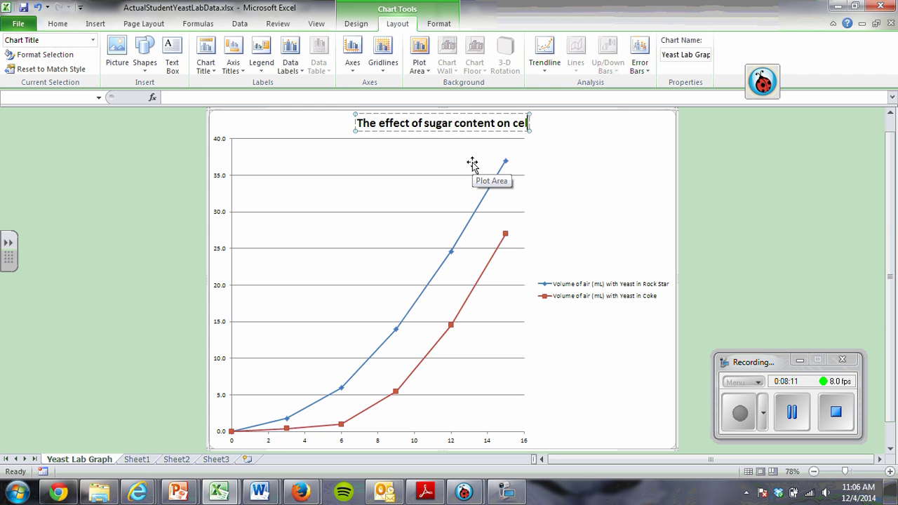
text(llular resp)
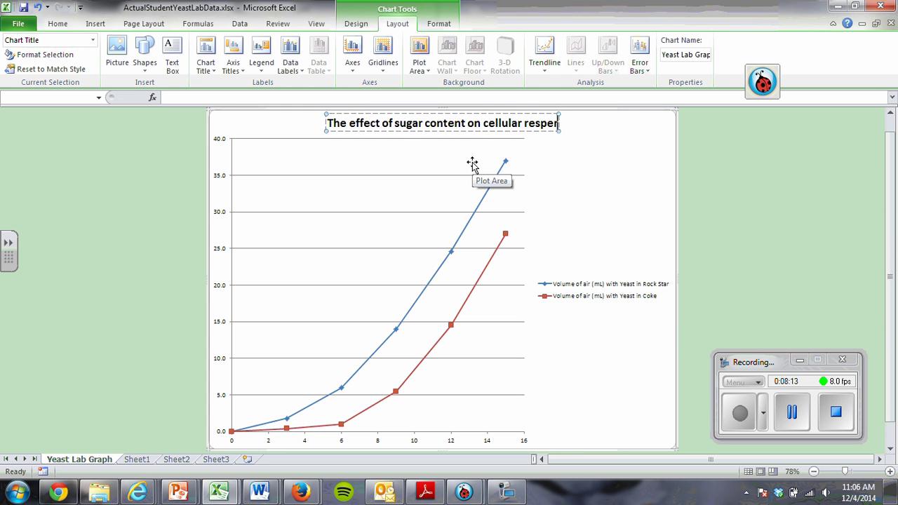
text(iration)
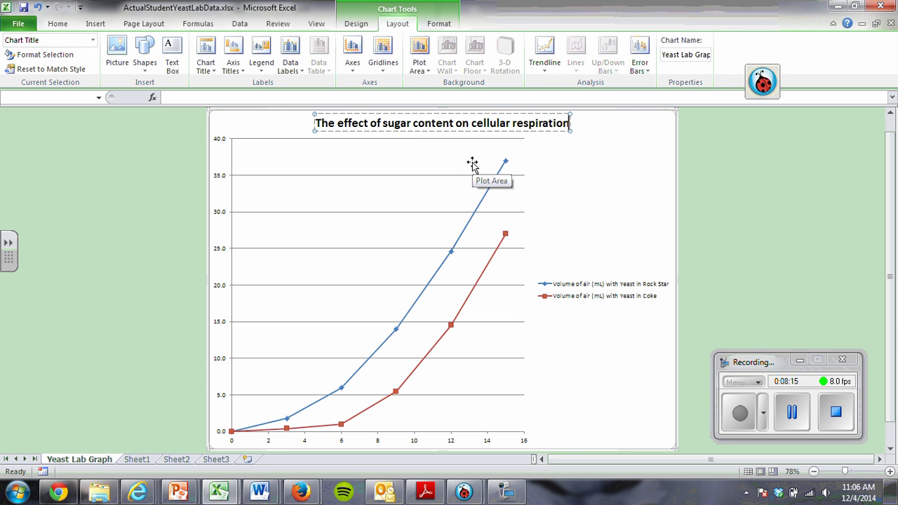
text( of bread yeast)
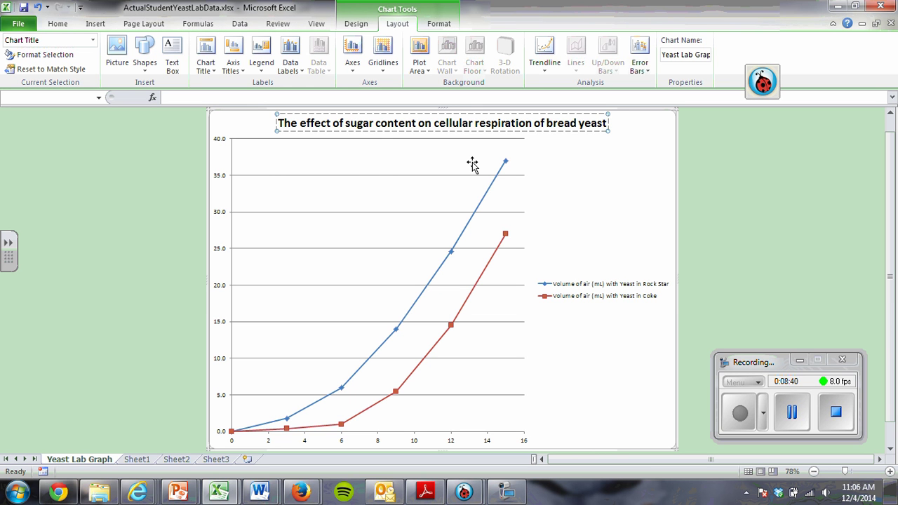
click(582, 176)
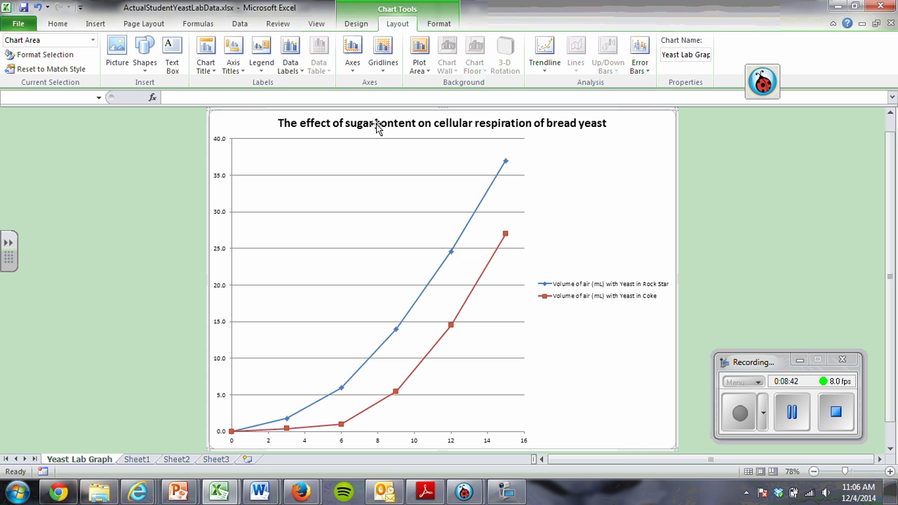
Capitalize the first letters of "Effect" and "Sugar" in the chart title
click(318, 123)
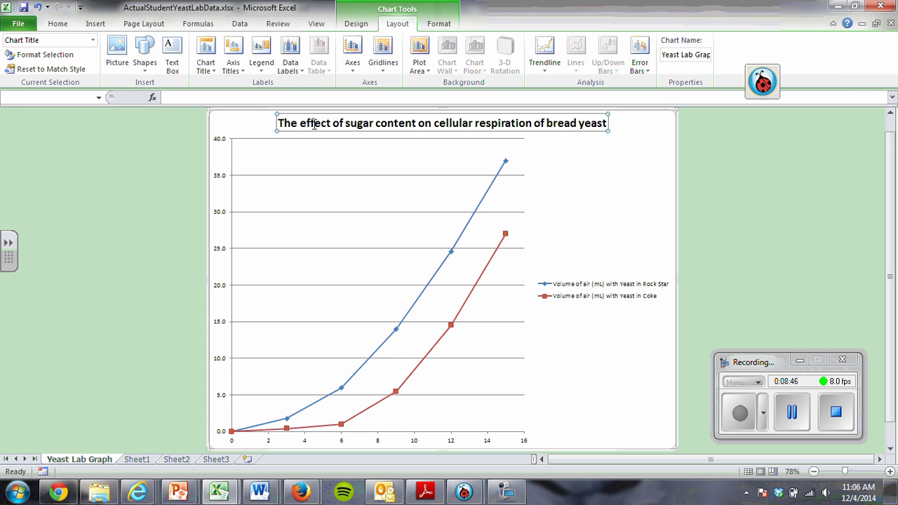
key(BackSpace)
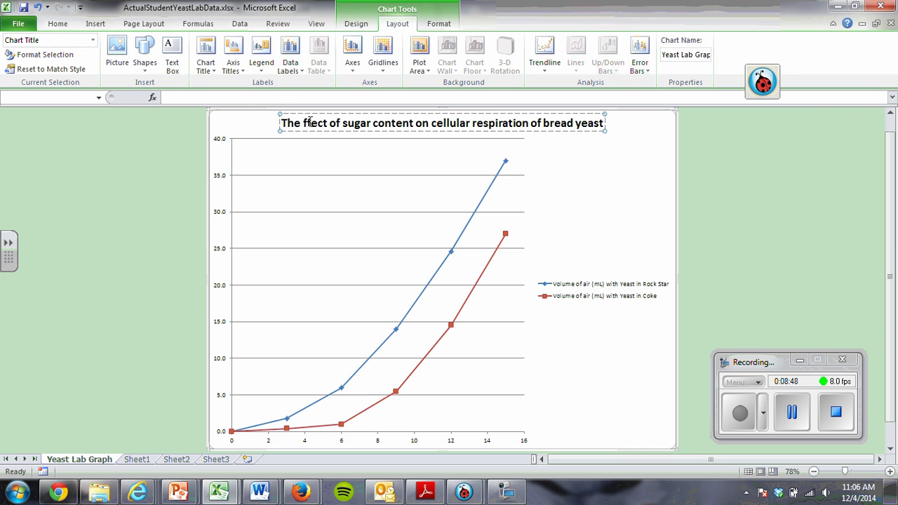
text(Ef)
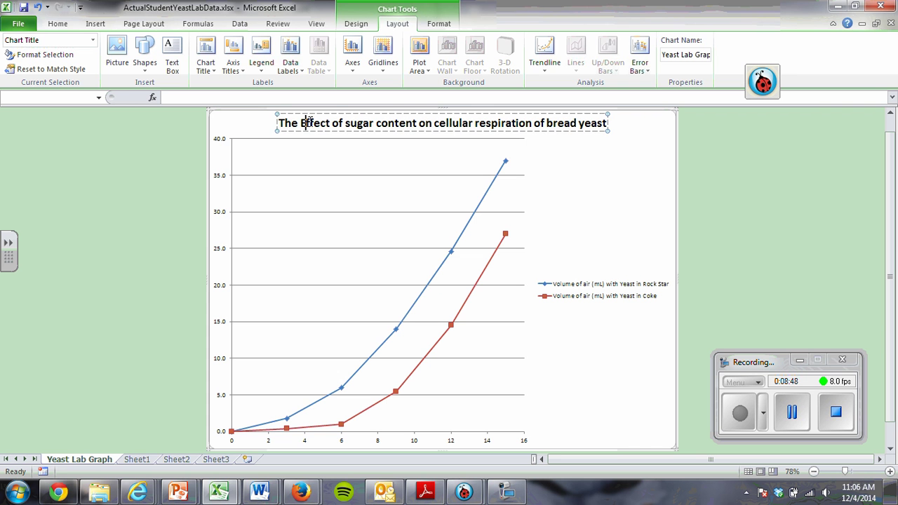
click(350, 124)
key(BackSpace)
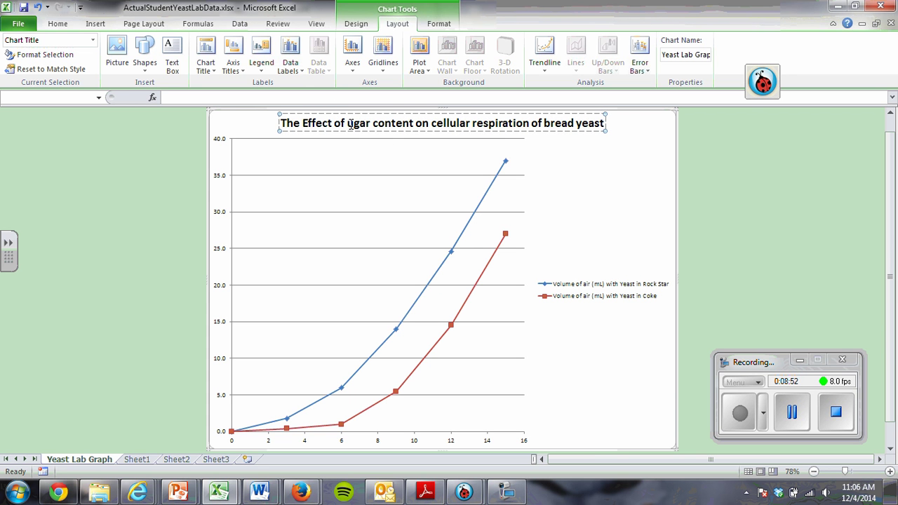
text(S)
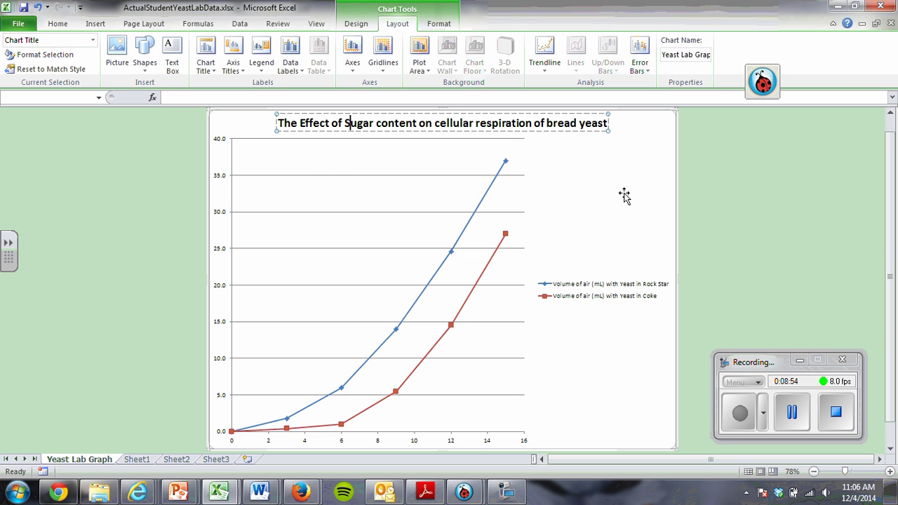
click(539, 219)
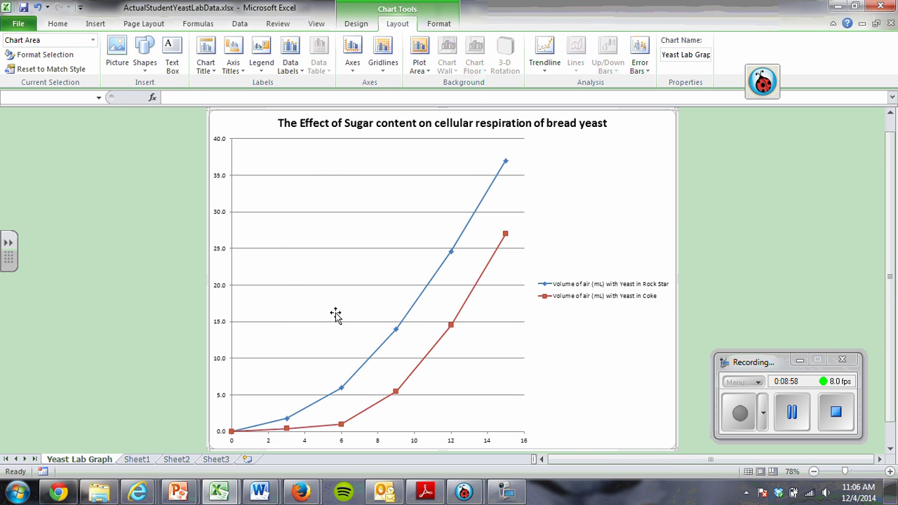
scroll(336, 316, down, 1)
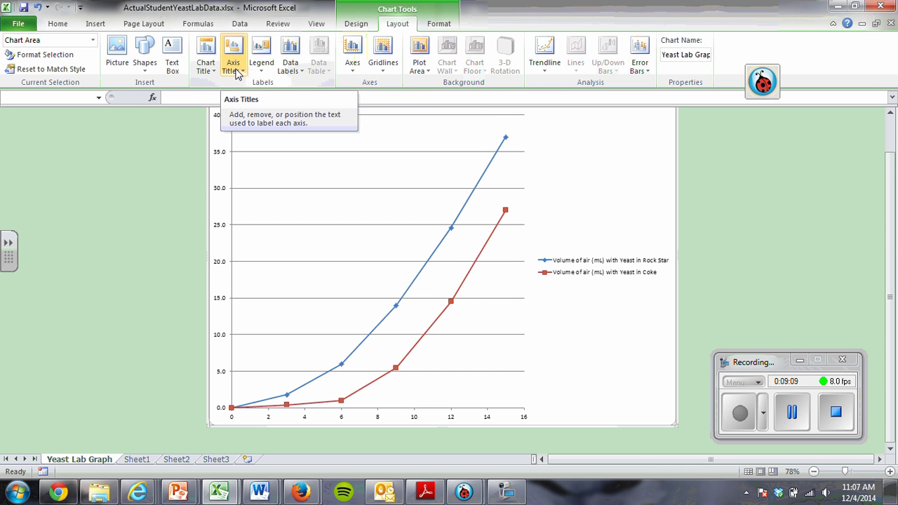
Add a horizontal axis title below the axis reading "Time (min.)"
click(237, 72)
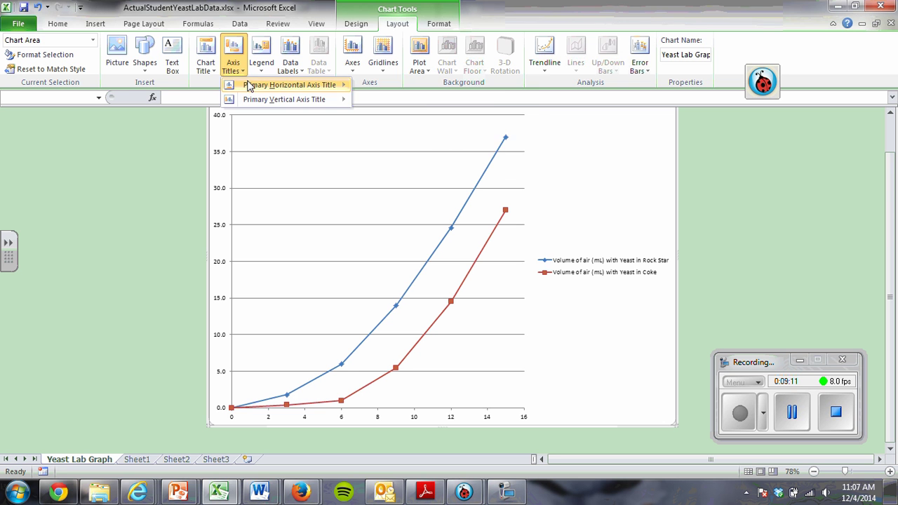
mouse_move(250, 85)
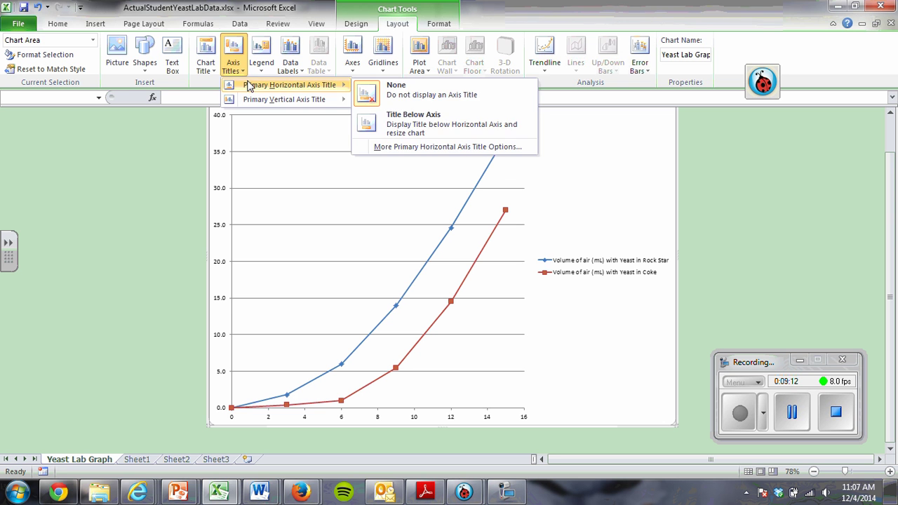
click(399, 127)
triple_click(382, 414)
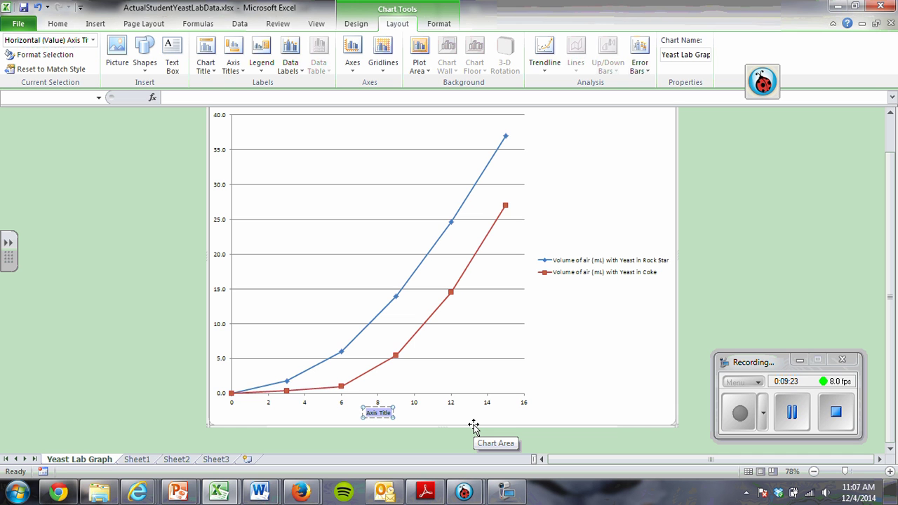
text(Time (min.))
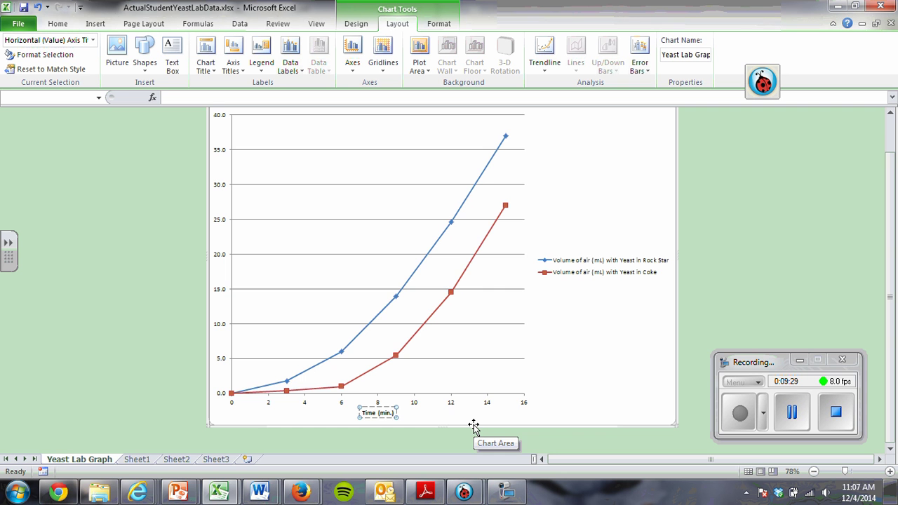
click(588, 372)
Add a rotated vertical axis title reading "Volume of Gas (mL)"
scroll(618, 379, up, 4)
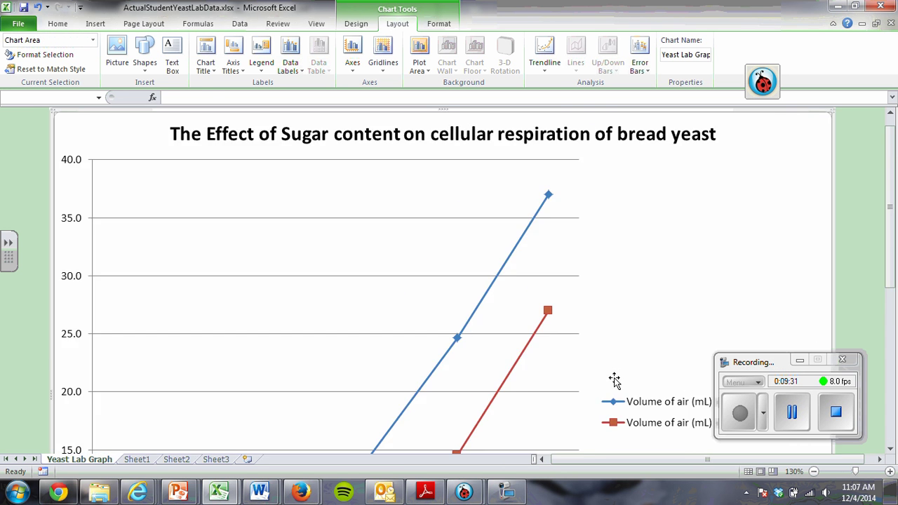
scroll(615, 379, up, 1)
scroll(595, 373, down, 5)
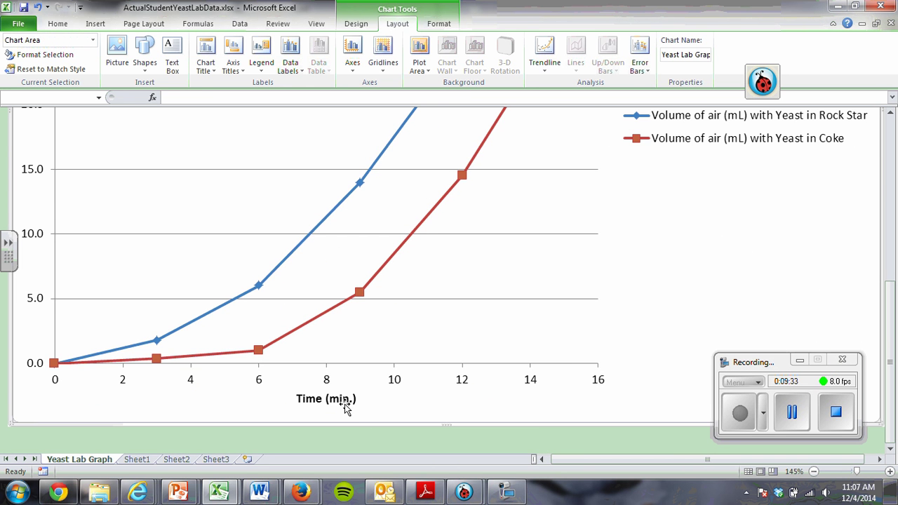
click(541, 459)
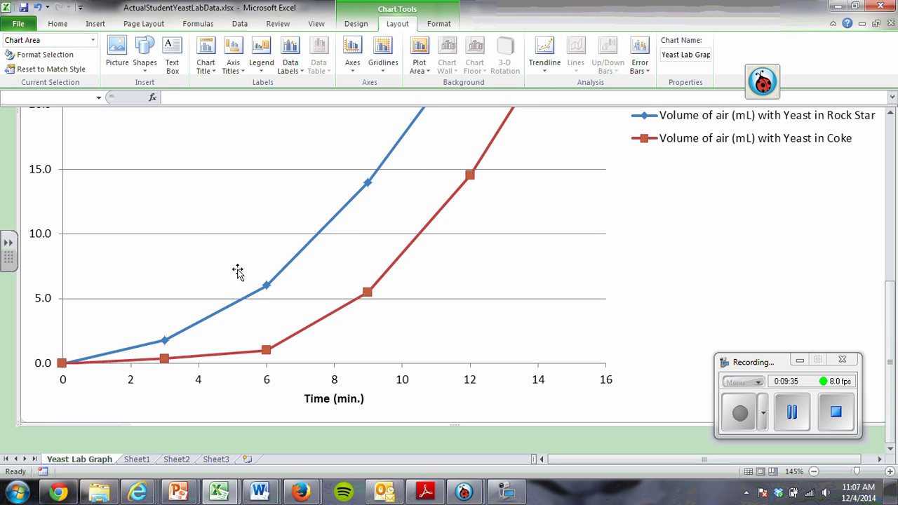
scroll(214, 237, up, 5)
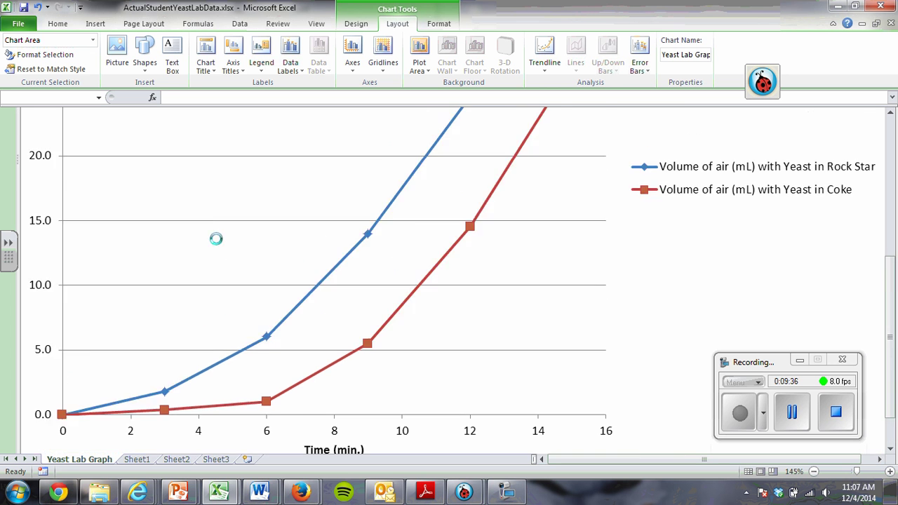
click(233, 67)
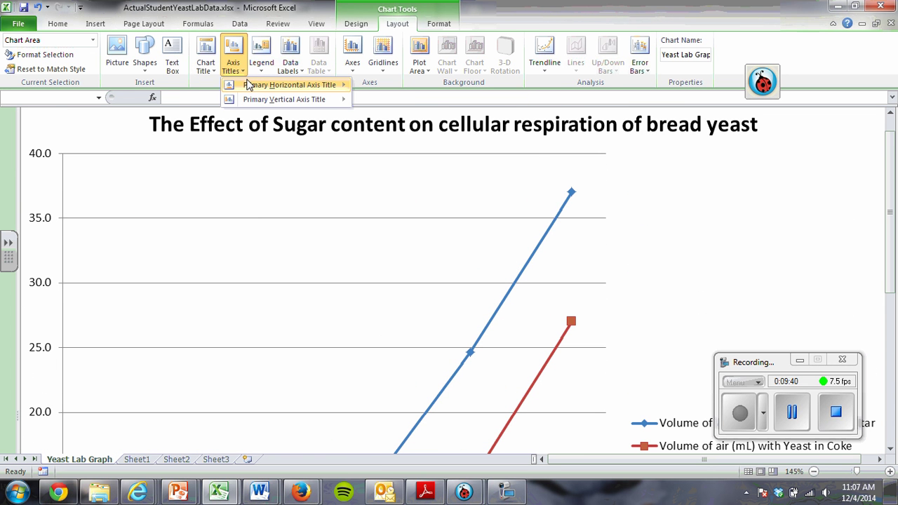
mouse_move(249, 88)
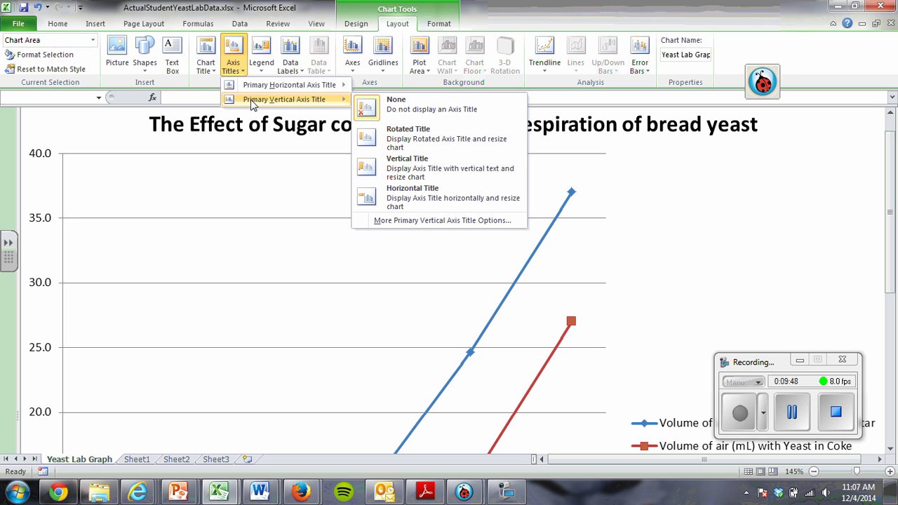
click(411, 140)
scroll(198, 326, down, 3)
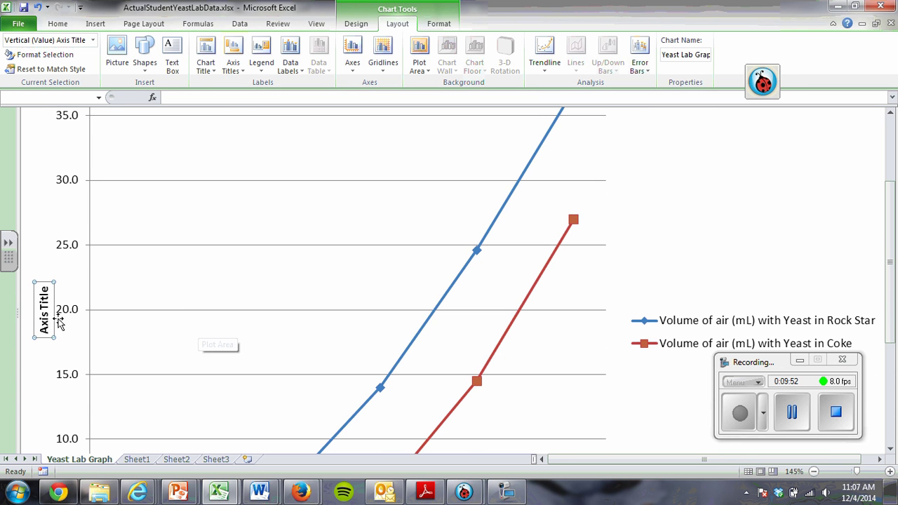
drag(44, 330, 44, 290)
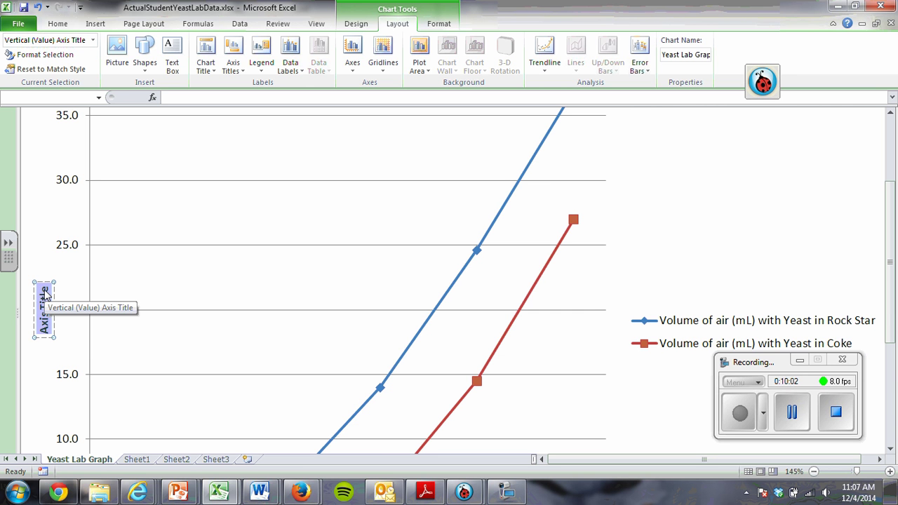
text(Volume of)
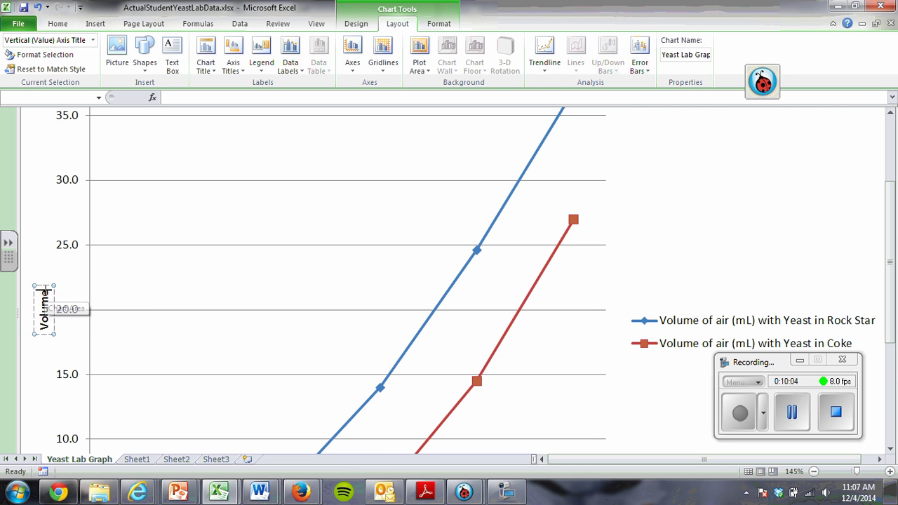
text( Gas)
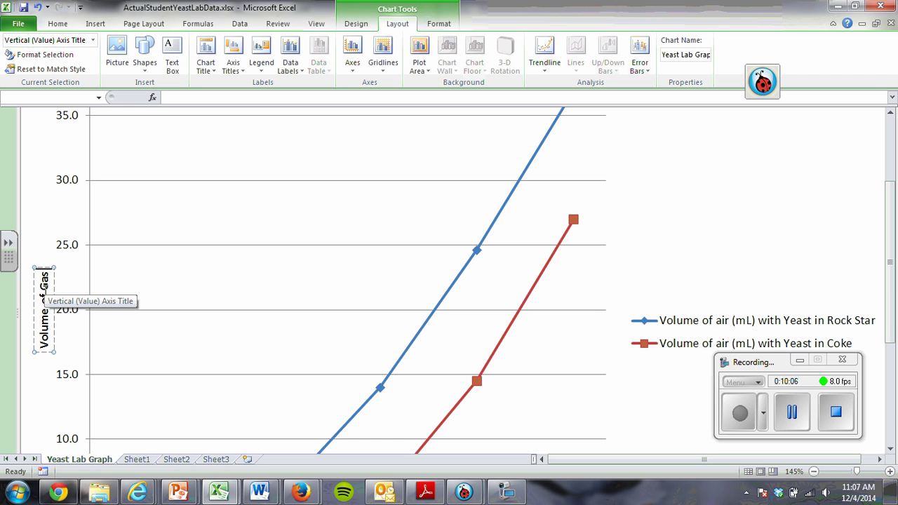
text( (mL)
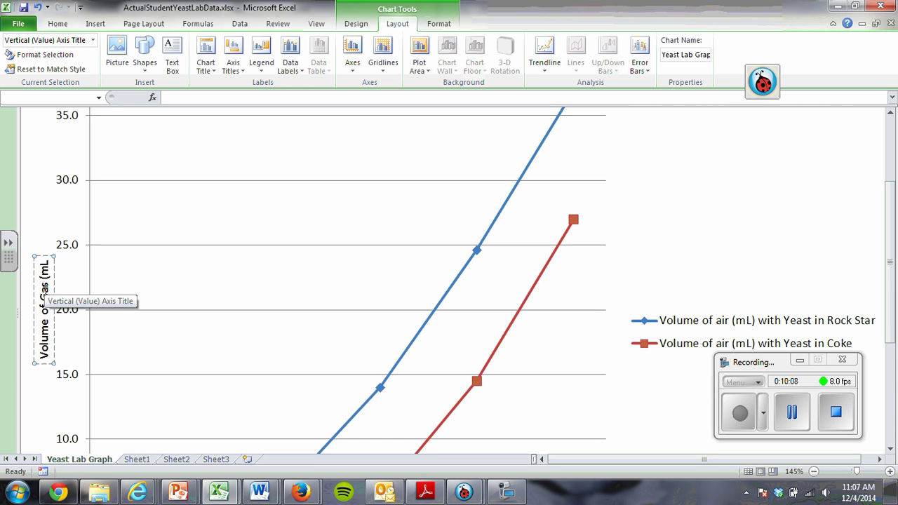
text())
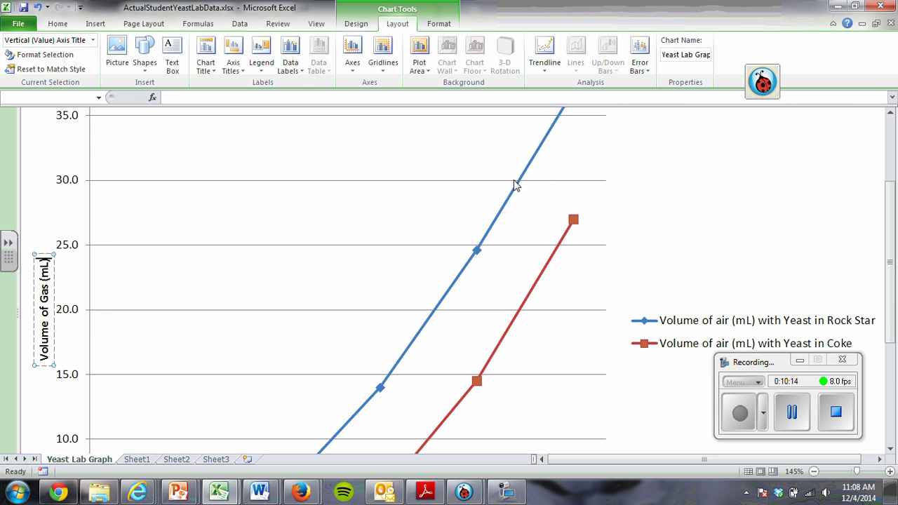
click(686, 175)
Review the finished chart and open its print preview with the print settings
scroll(695, 215, down, 4)
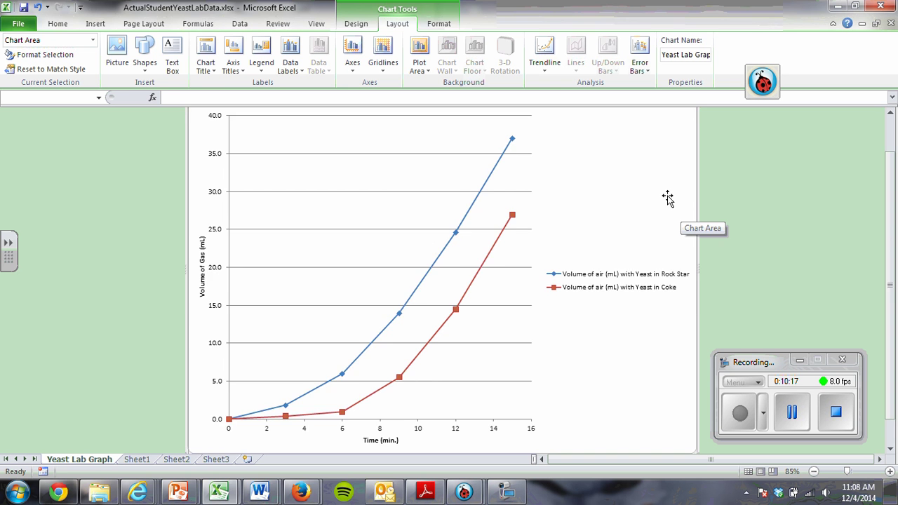
scroll(667, 195, up, 1)
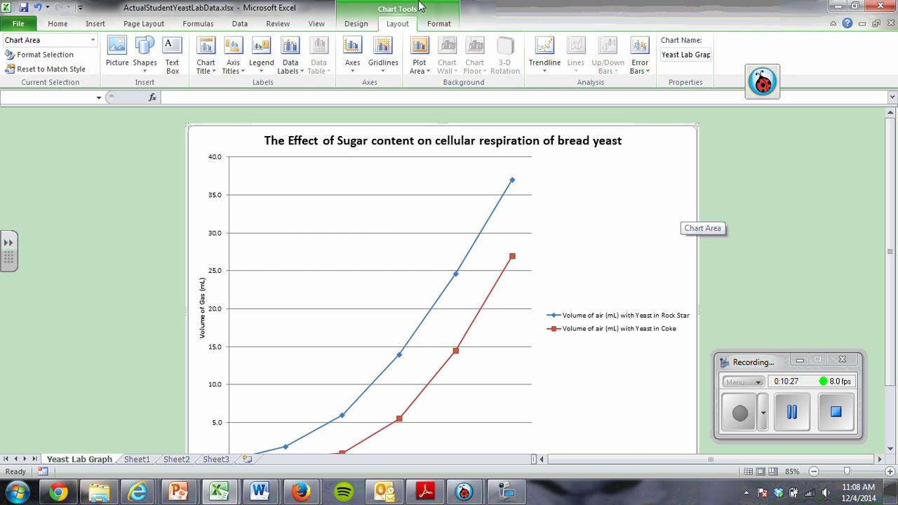
click(60, 25)
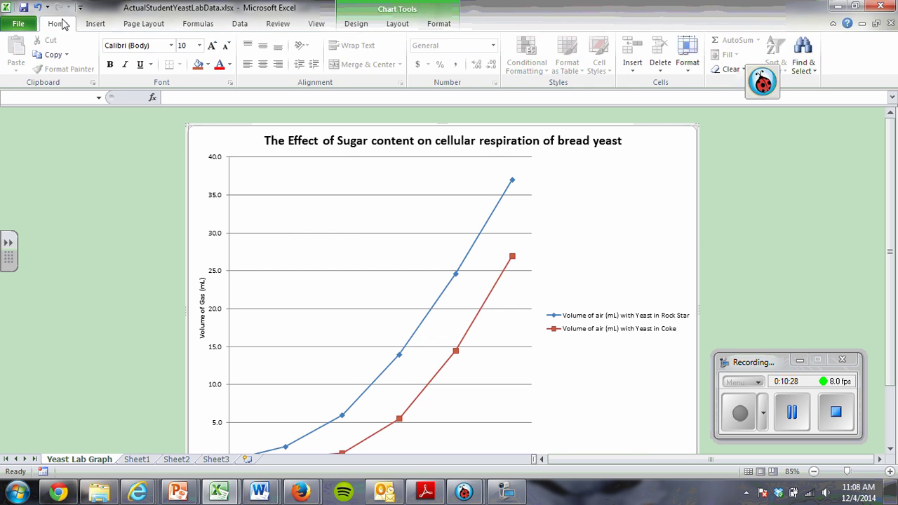
click(18, 24)
click(24, 193)
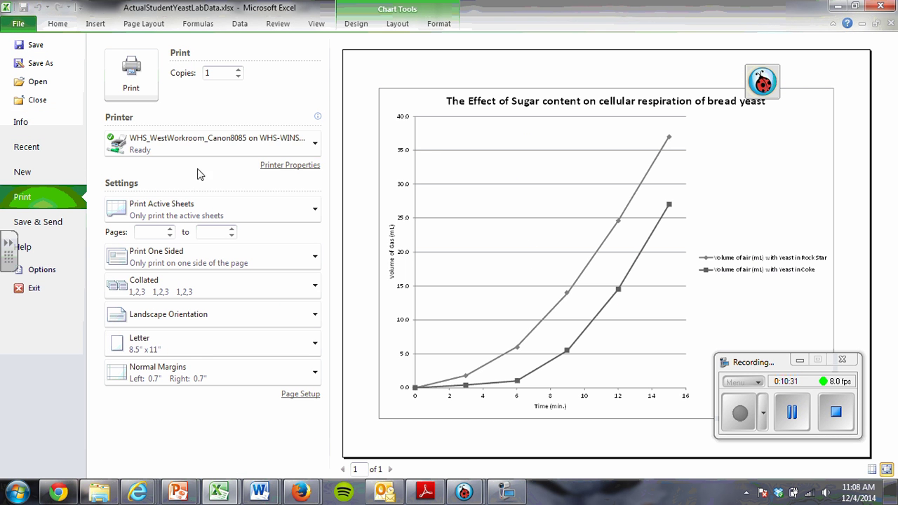